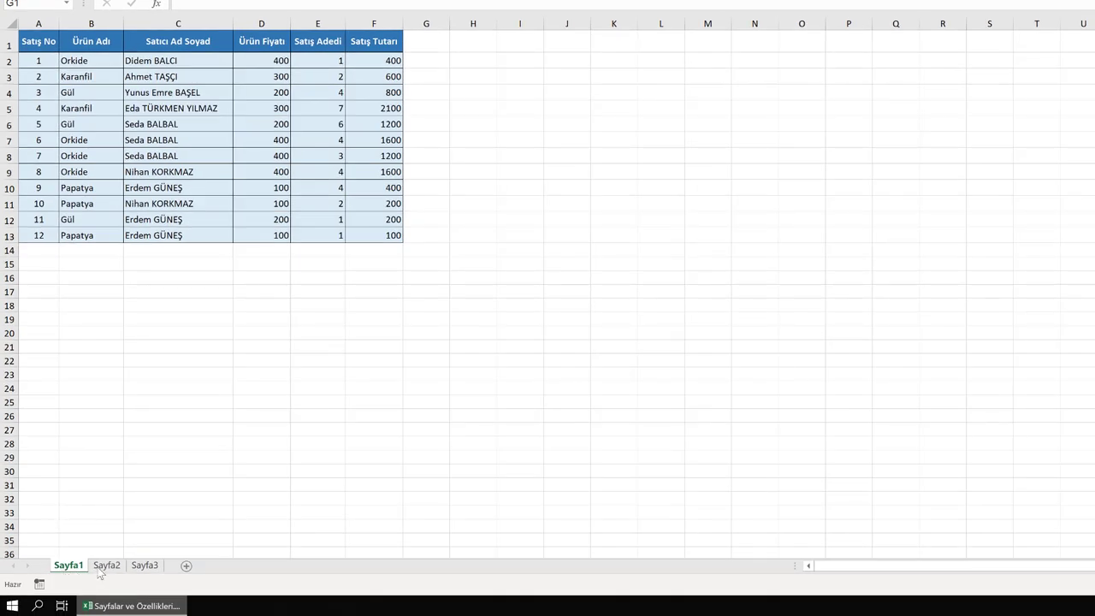
# View the Sayfa2 and Sayfa3 sheets, then return to Sayfa1 and rename it as Mavi.
pyautogui.click(107, 567)
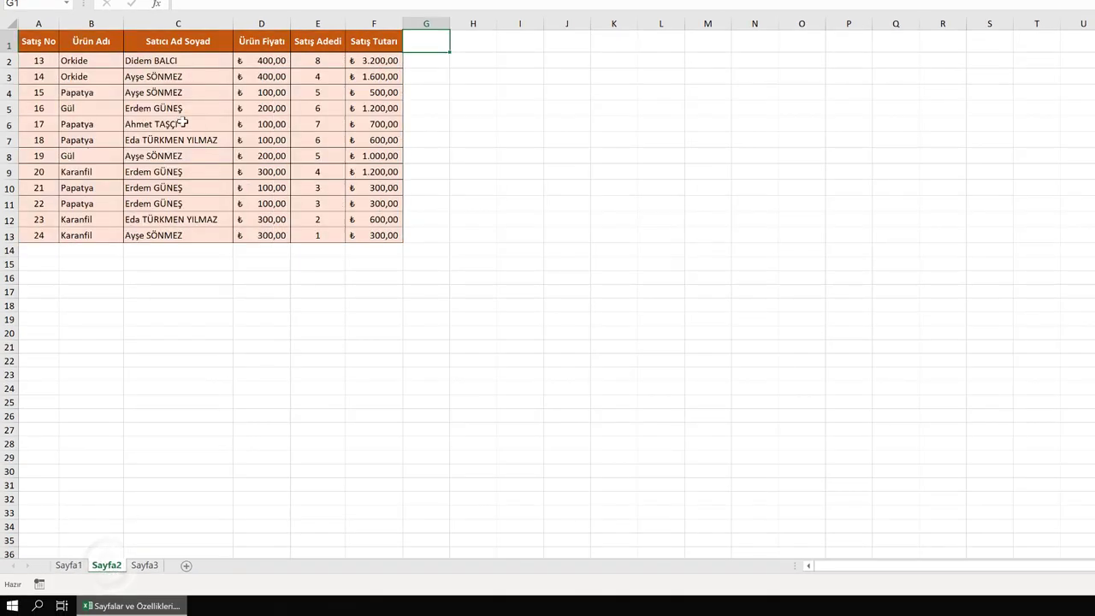
pyautogui.click(145, 566)
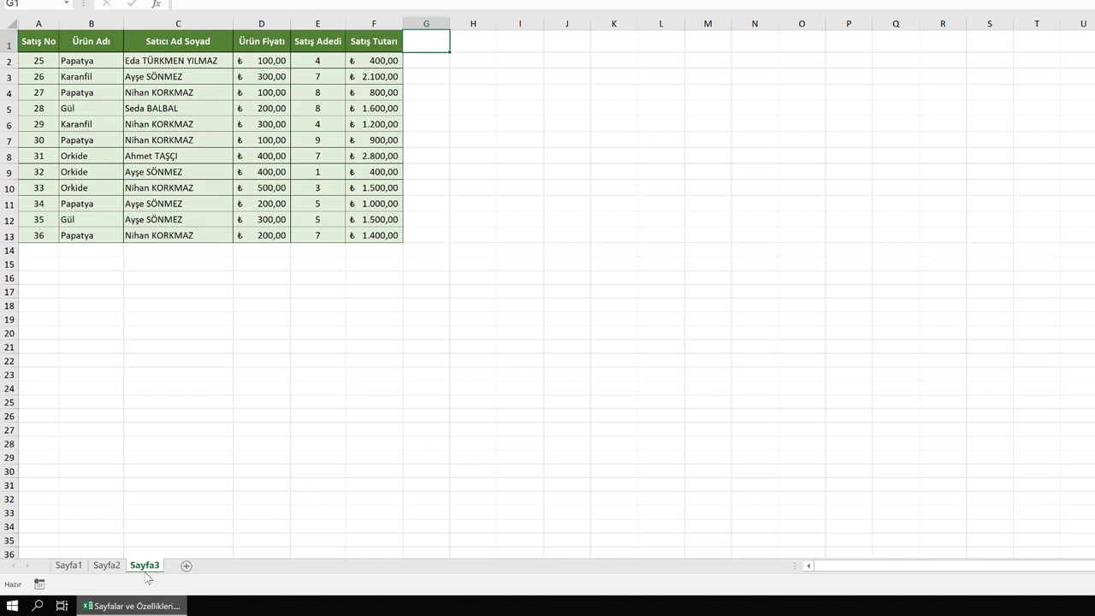
pyautogui.click(70, 566)
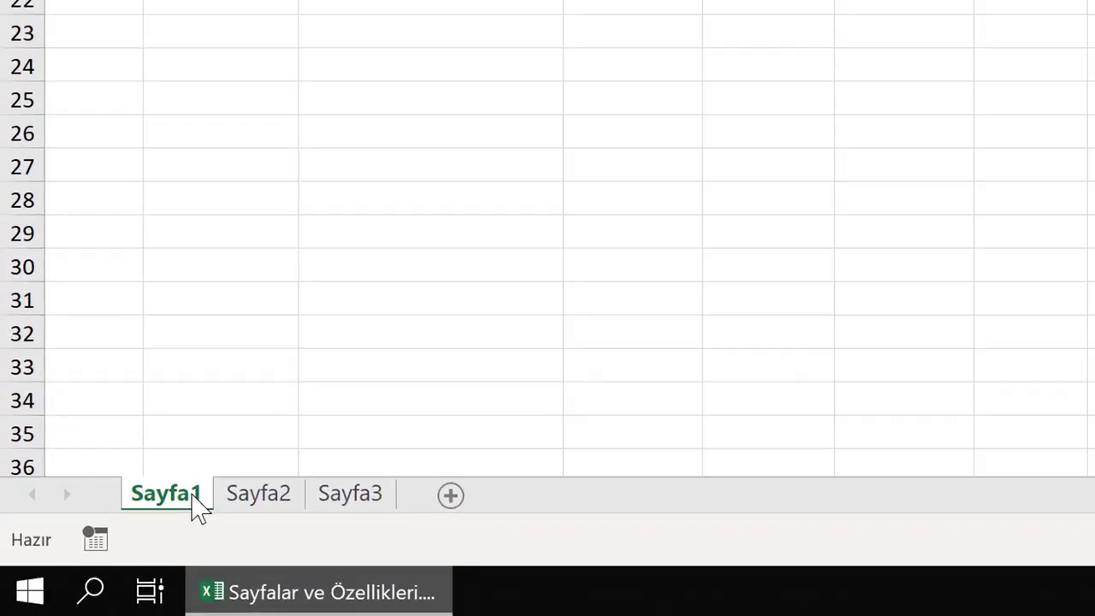
pyautogui.doubleClick(80, 565)
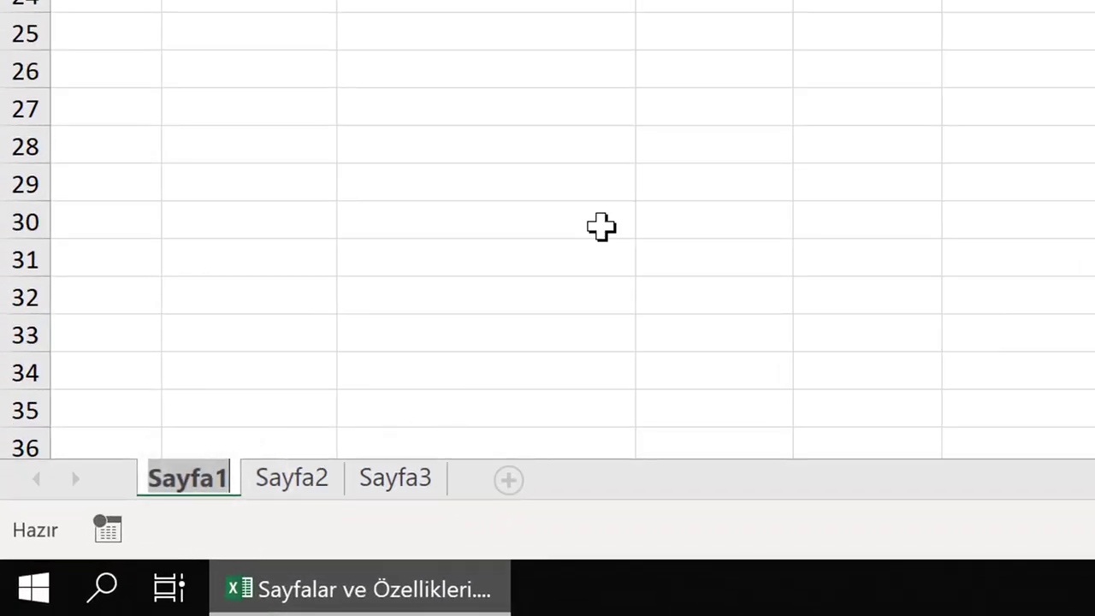
pyautogui.write('Mavi')
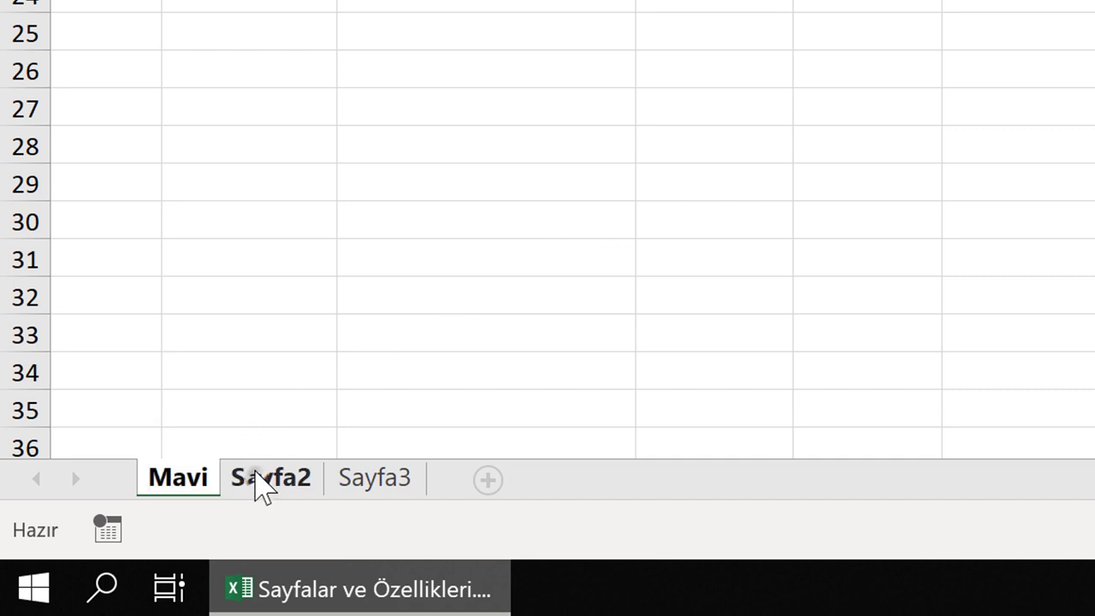
# Rename the Sayfa2 sheet as Turuncu.
pyautogui.click(257, 485)
pyautogui.rightClick(269, 483)
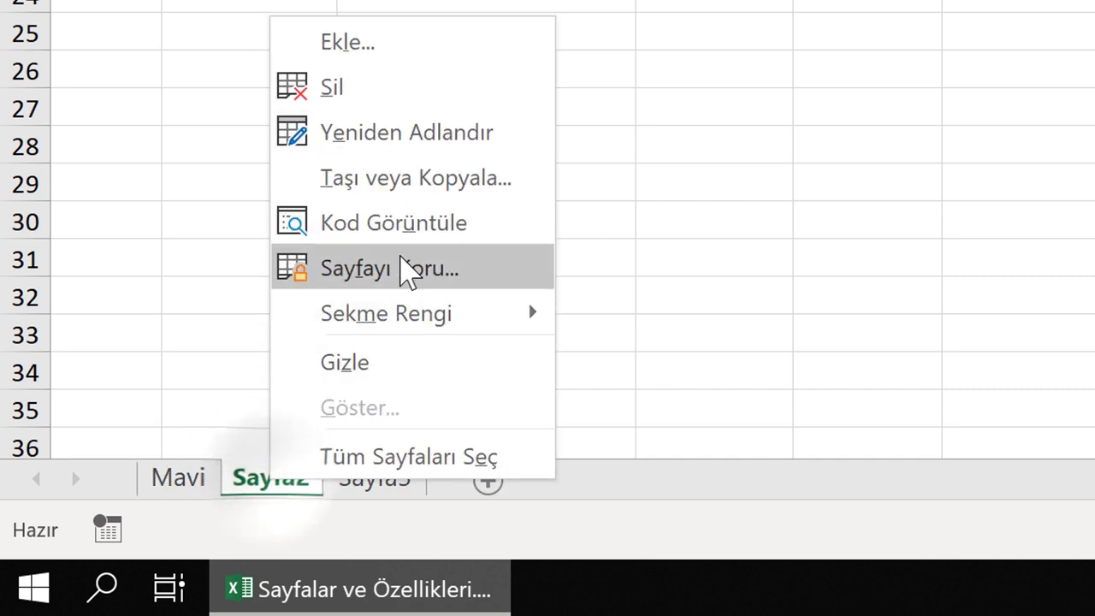
pyautogui.click(470, 149)
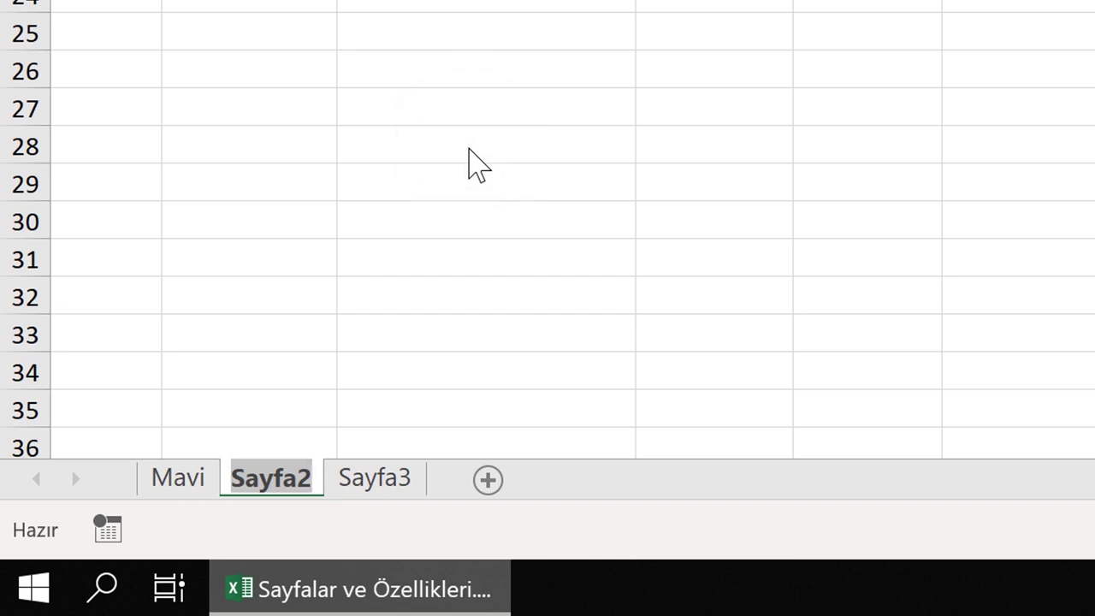
pyautogui.write('Turuncu')
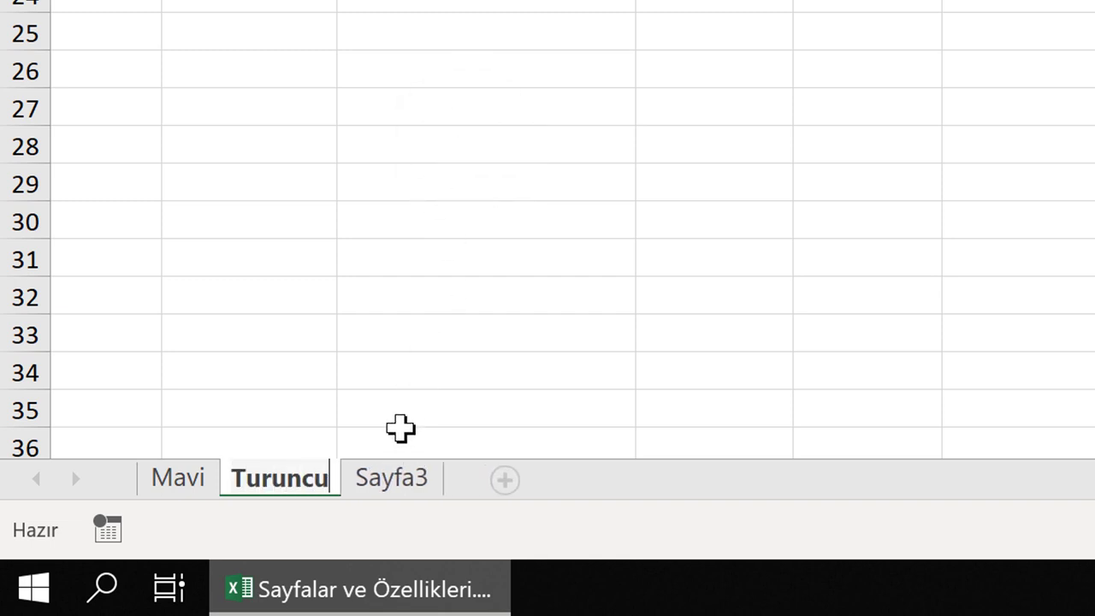
# Rename the Sayfa3 sheet as Yeşil.
pyautogui.click(398, 487)
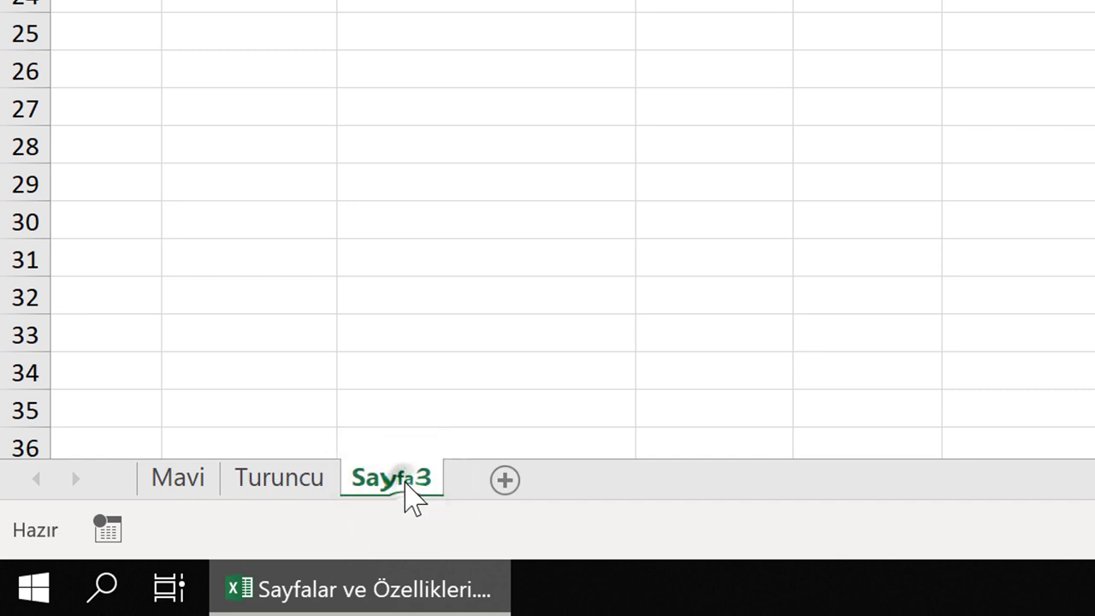
pyautogui.doubleClick(406, 480)
pyautogui.write('Yeşil')
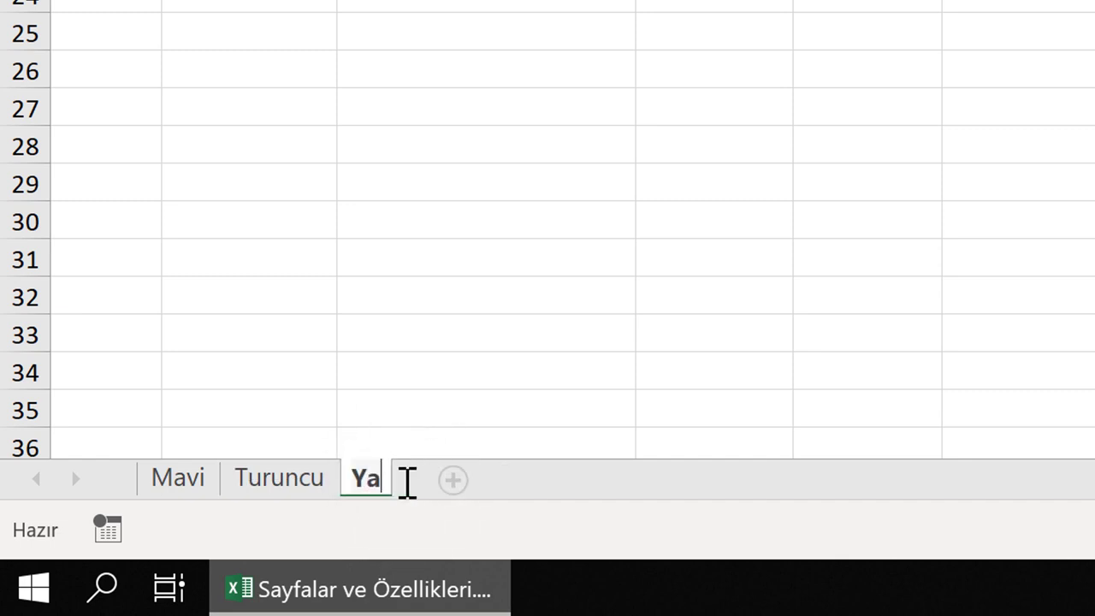
pyautogui.press('Return')
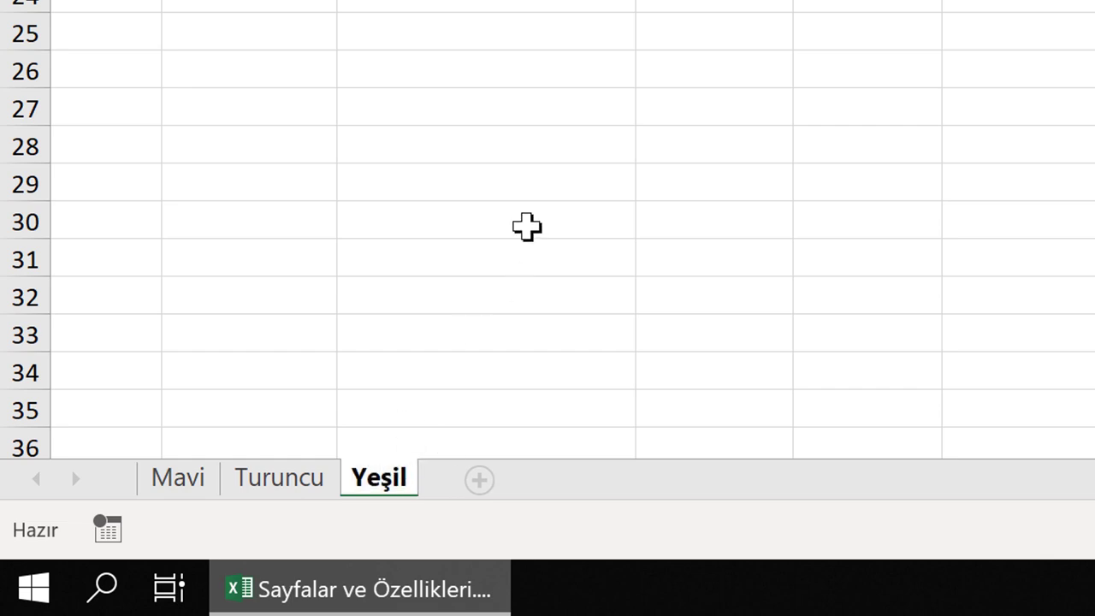
pyautogui.click(525, 225)
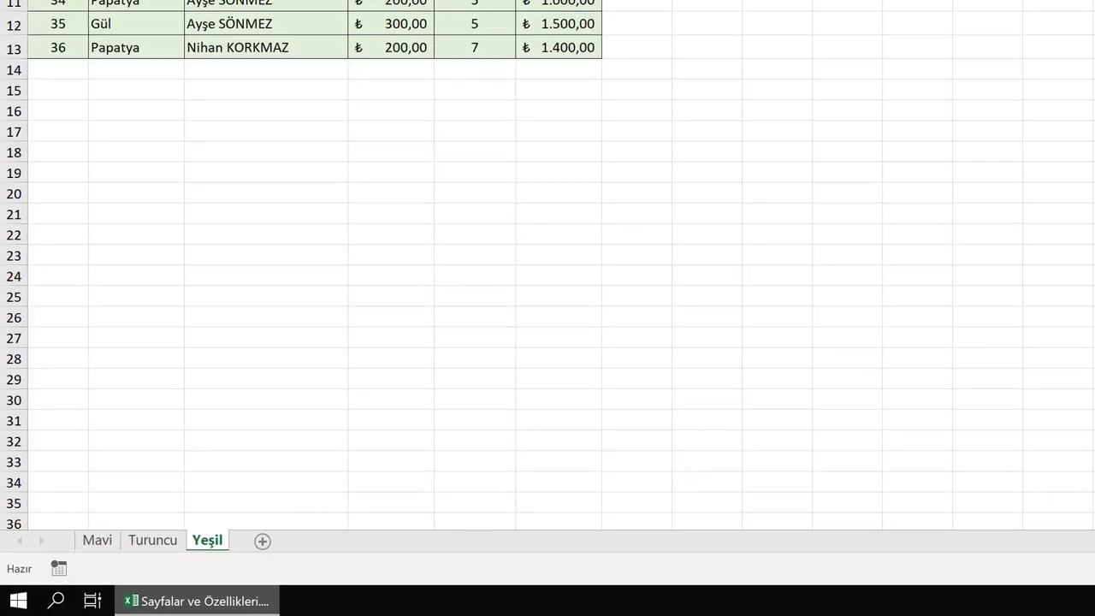
# Set the Mavi sheet's tab colour to the medium blue theme colour.
pyautogui.click(110, 539)
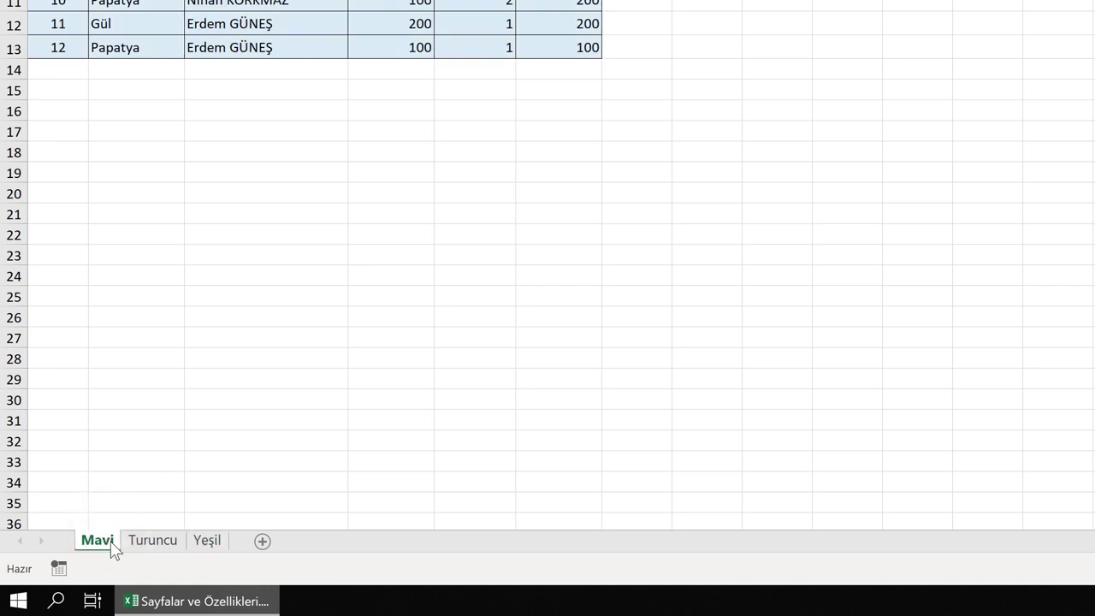
pyautogui.rightClick(110, 547)
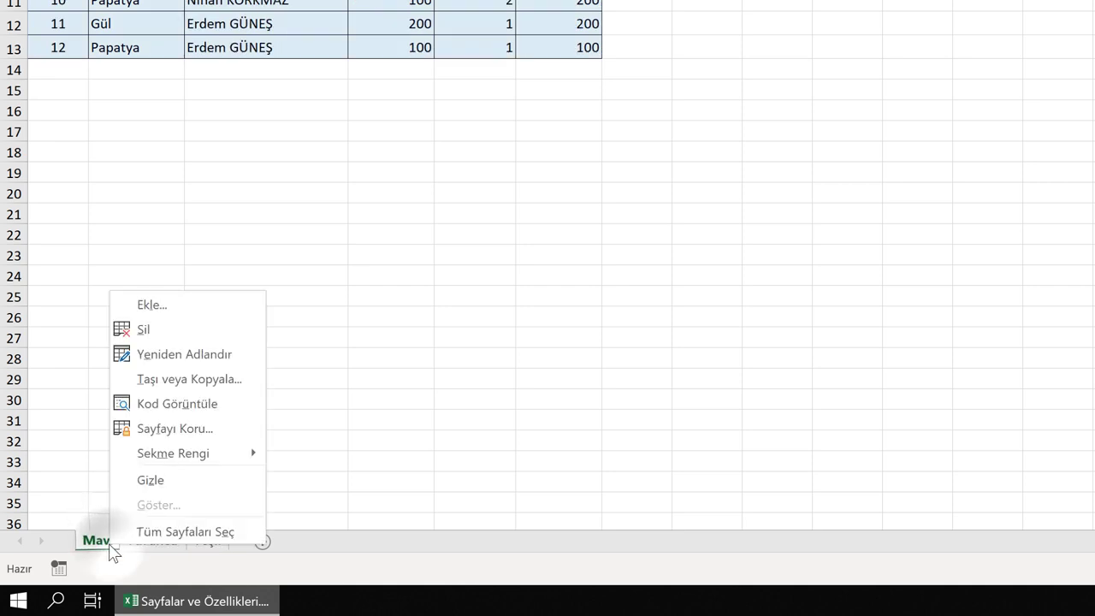
pyautogui.moveTo(256, 460)
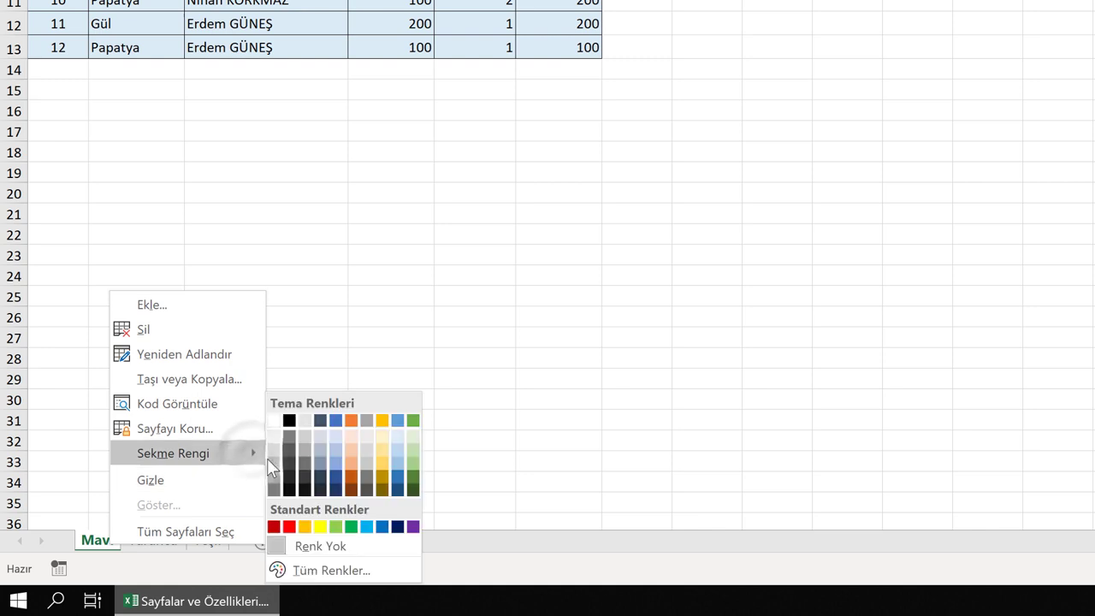
pyautogui.click(399, 424)
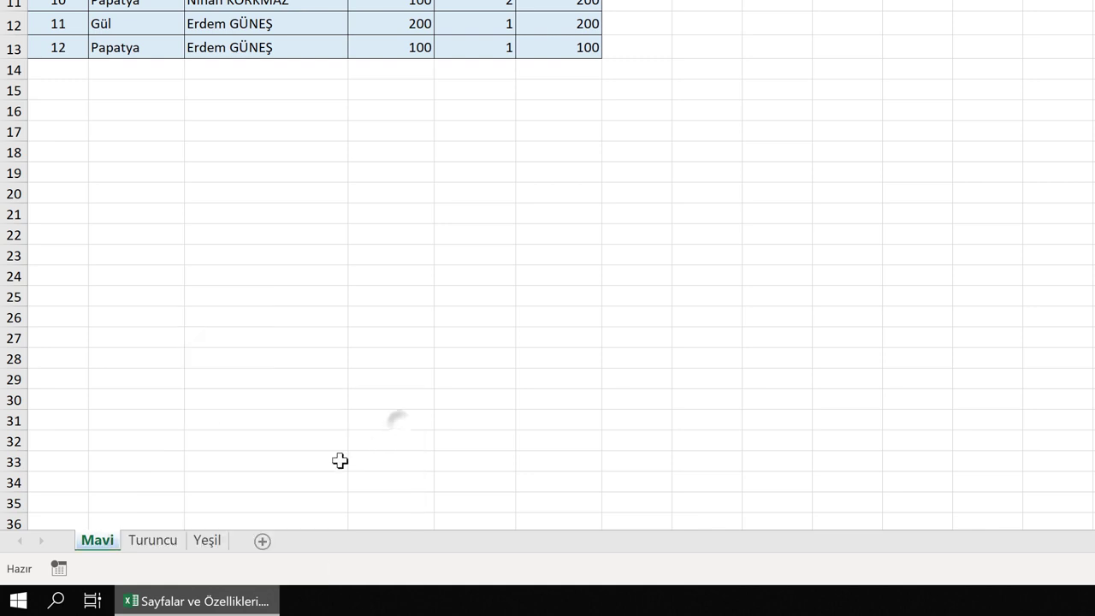
# Set the Turuncu sheet's tab colour to the lightest orange theme shade.
pyautogui.click(164, 546)
pyautogui.rightClick(164, 545)
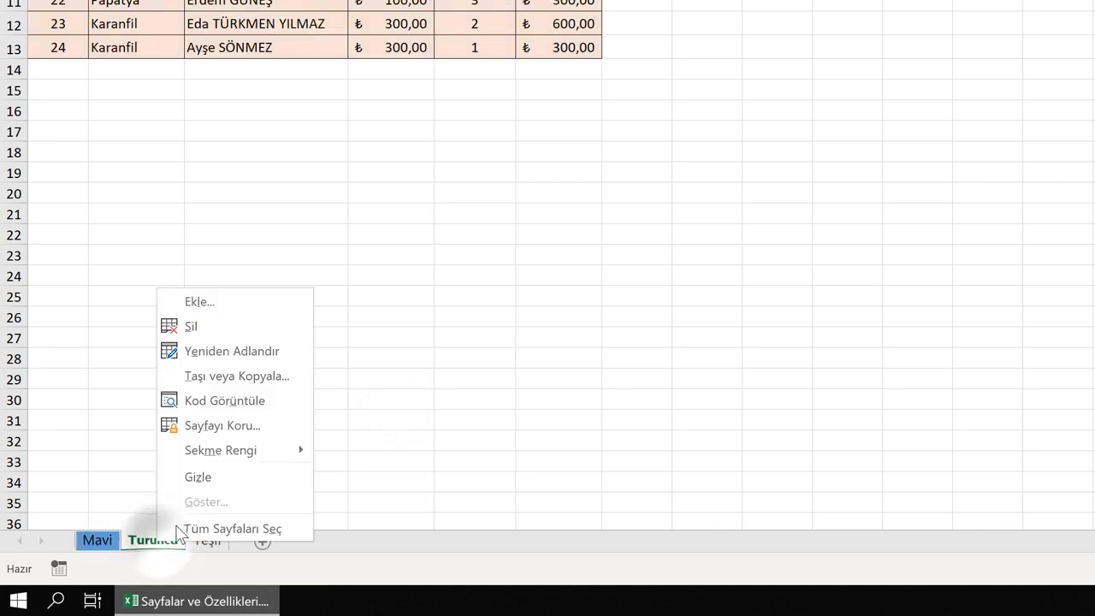
pyautogui.moveTo(298, 456)
pyautogui.click(399, 438)
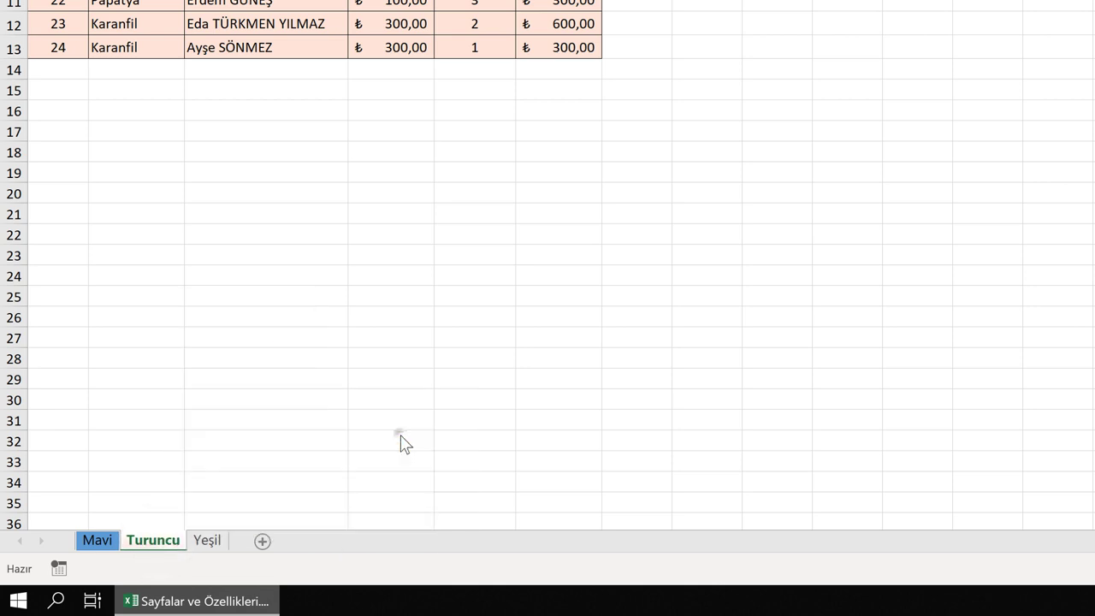
# Change the Mavi sheet's tab colour to the lightest blue theme shade.
pyautogui.rightClick(99, 542)
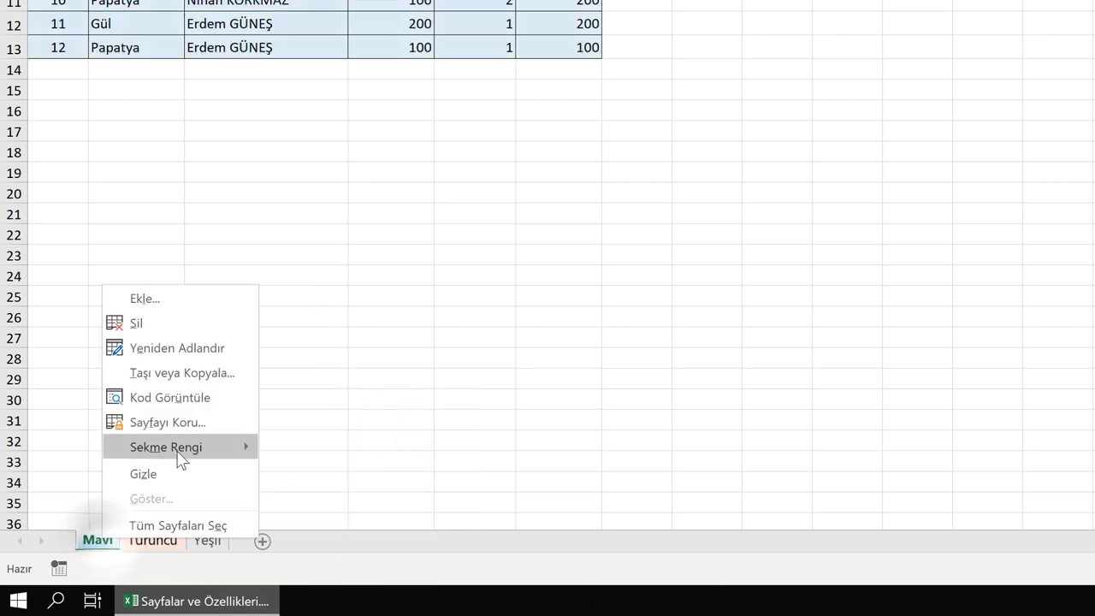
pyautogui.moveTo(179, 449)
pyautogui.click(387, 439)
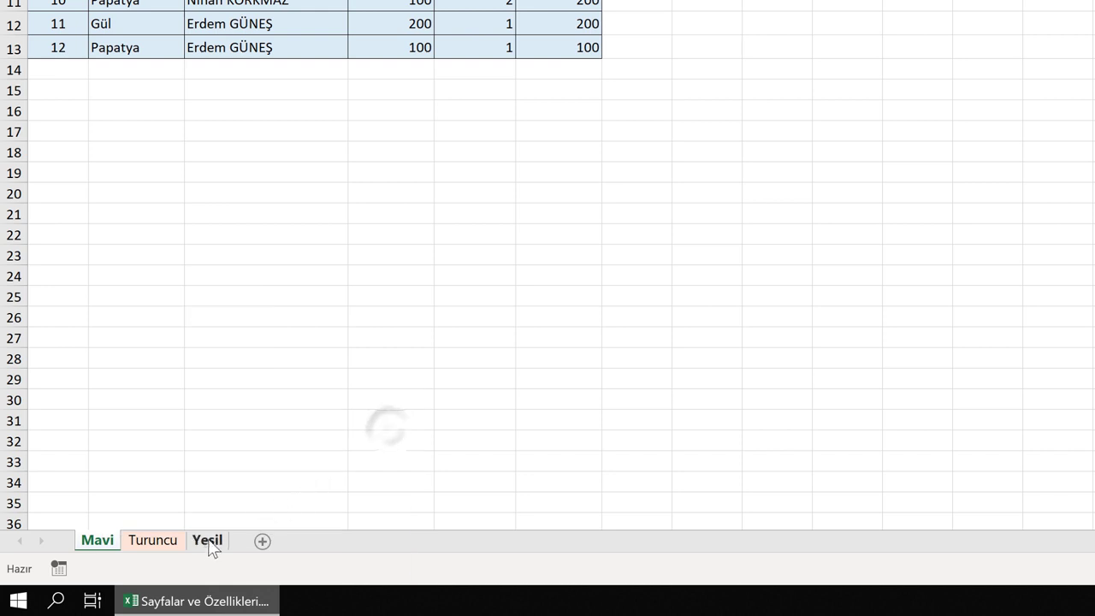
# Set the Yeşil sheet's tab colour to the lightest green theme shade and switch to the Mavi sheet.
pyautogui.click(208, 544)
pyautogui.rightClick(207, 546)
pyautogui.moveTo(323, 455)
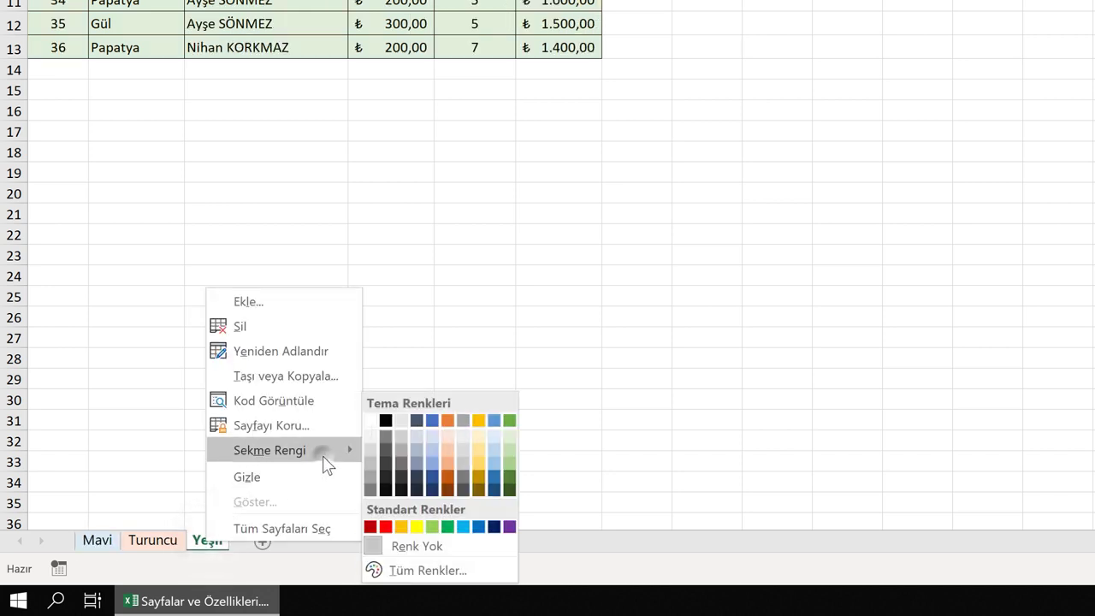
pyautogui.click(510, 438)
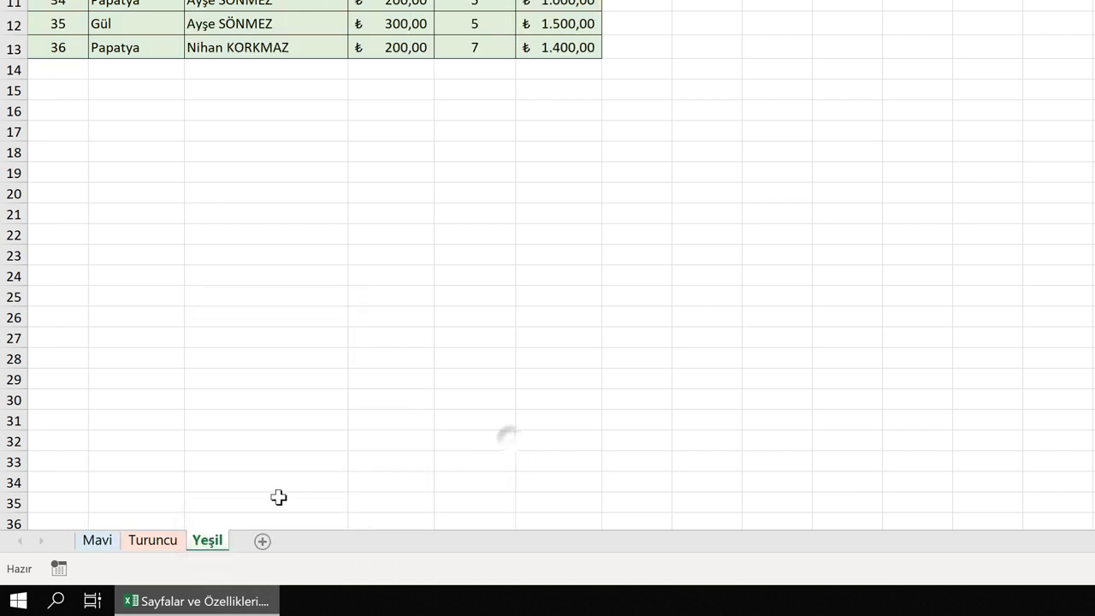
pyautogui.click(98, 542)
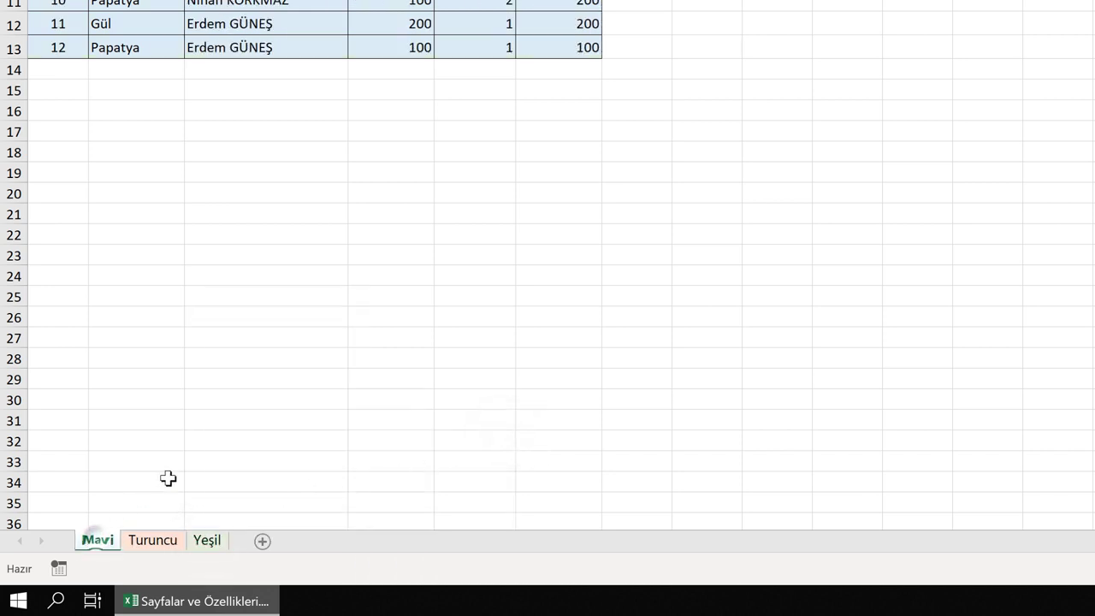
# Add 23 new blank sheets to the workbook, starting directly after the Yeşil sheet.
pyautogui.click(206, 540)
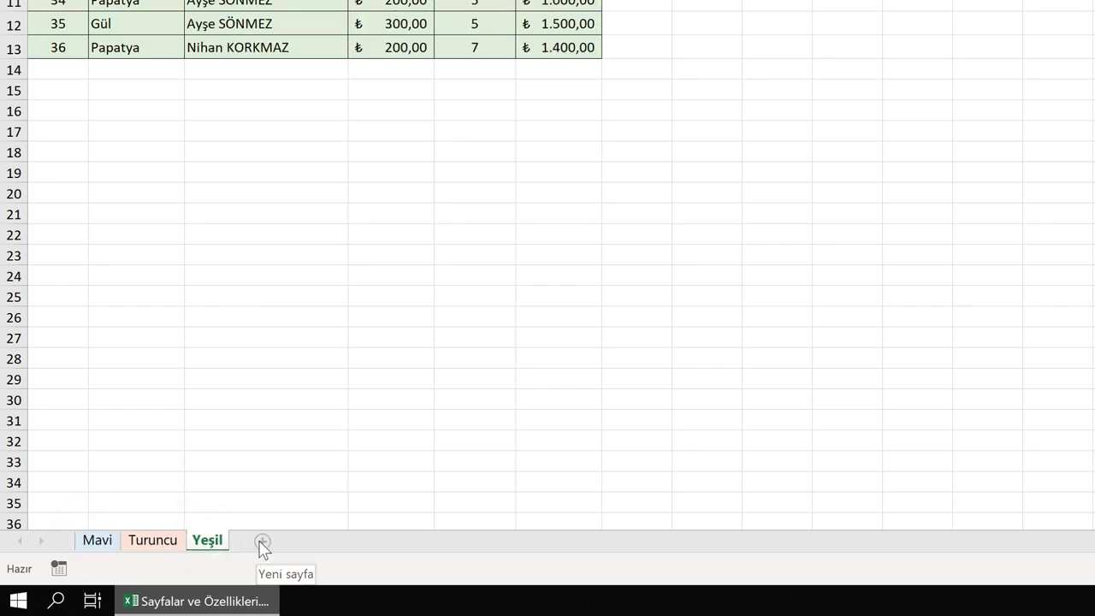
pyautogui.click(261, 543)
pyautogui.click(315, 542)
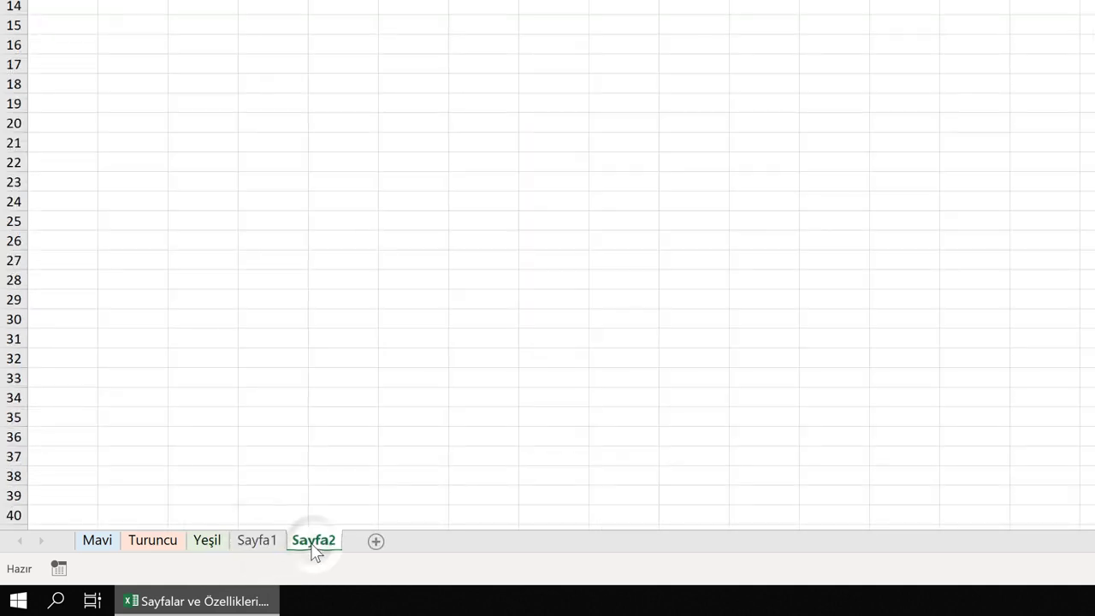
pyautogui.click(377, 543)
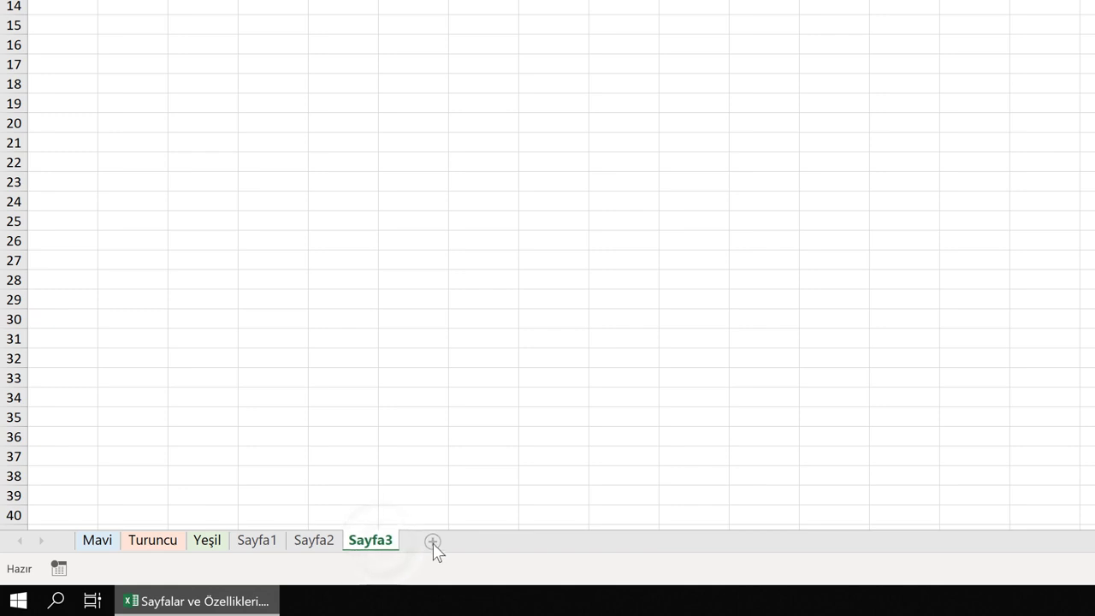
pyautogui.click(434, 543)
pyautogui.click(489, 542)
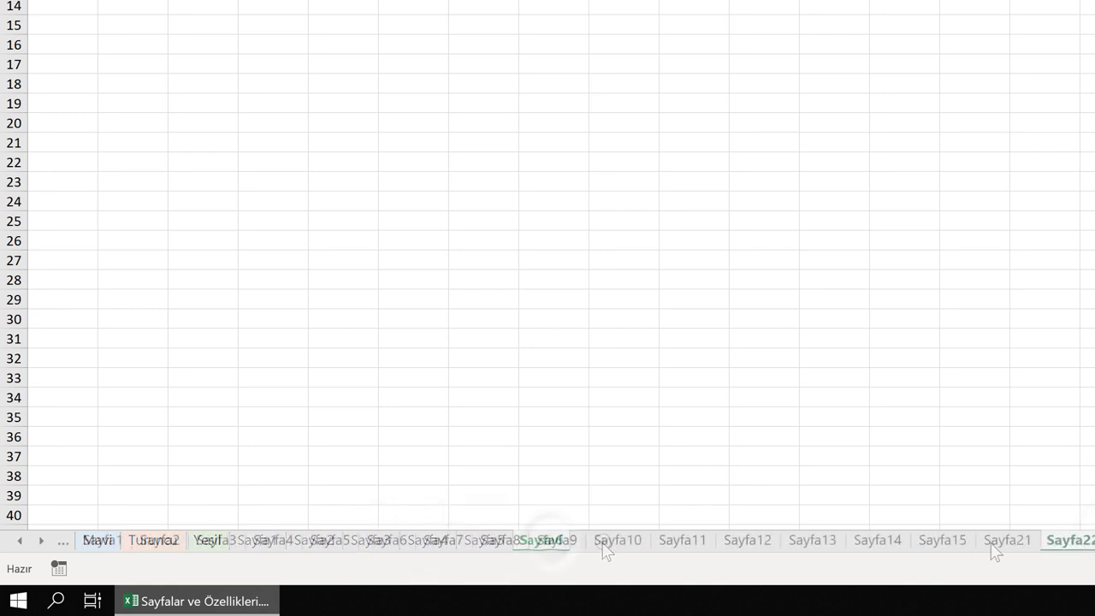
# Browse forward through the new sheets from Sayfa15 to Sayfa20 at the end of the workbook.
pyautogui.click(958, 545)
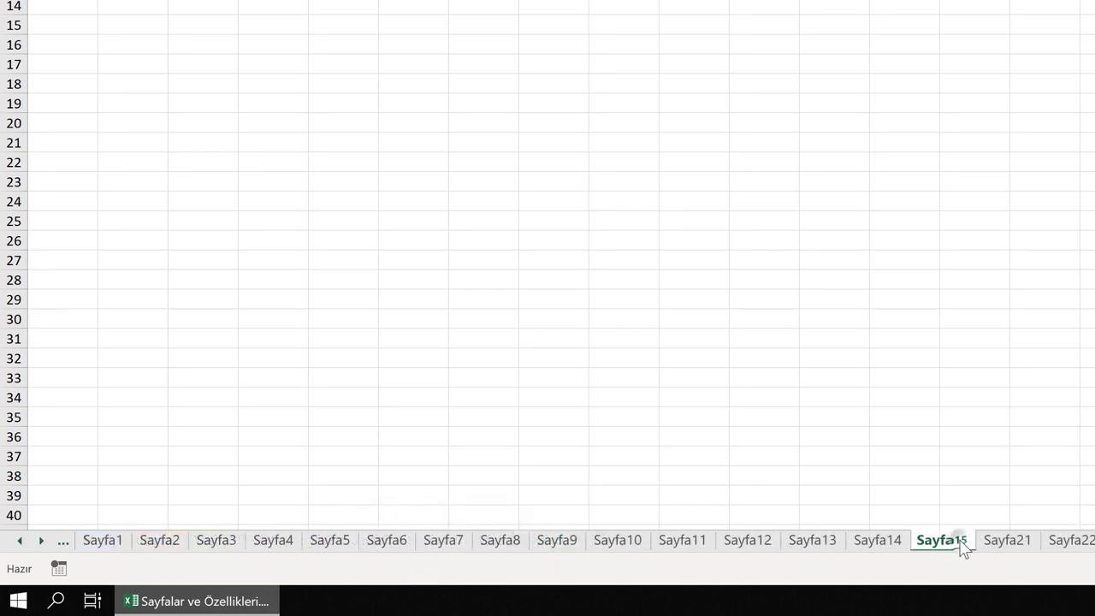
pyautogui.click(1050, 546)
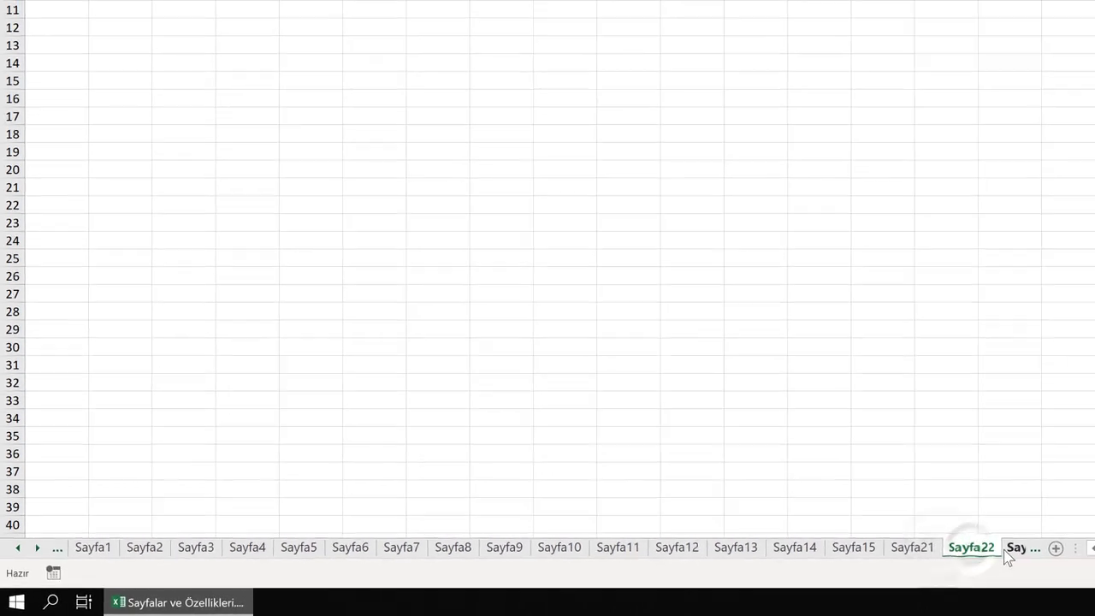
pyautogui.click(1007, 549)
pyautogui.click(1011, 550)
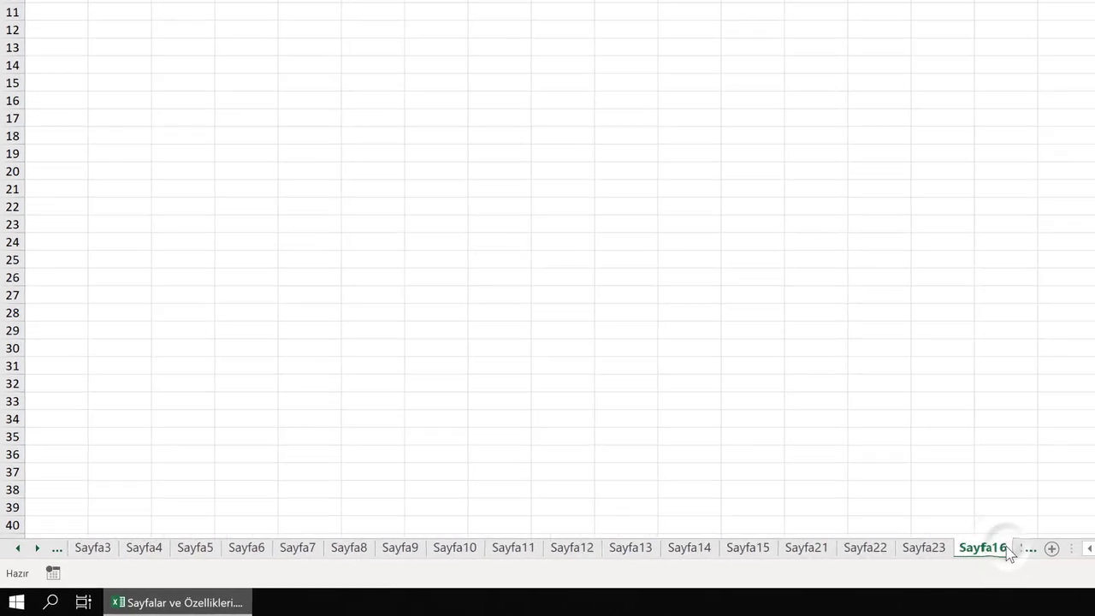
pyautogui.click(1015, 551)
pyautogui.click(1014, 551)
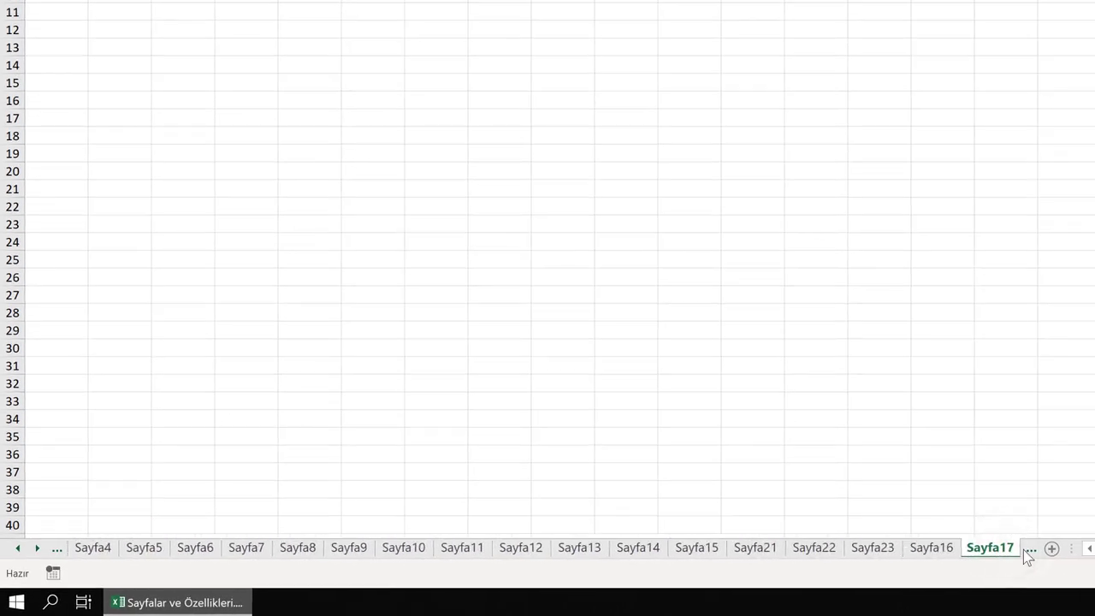
pyautogui.click(1023, 550)
pyautogui.click(1026, 549)
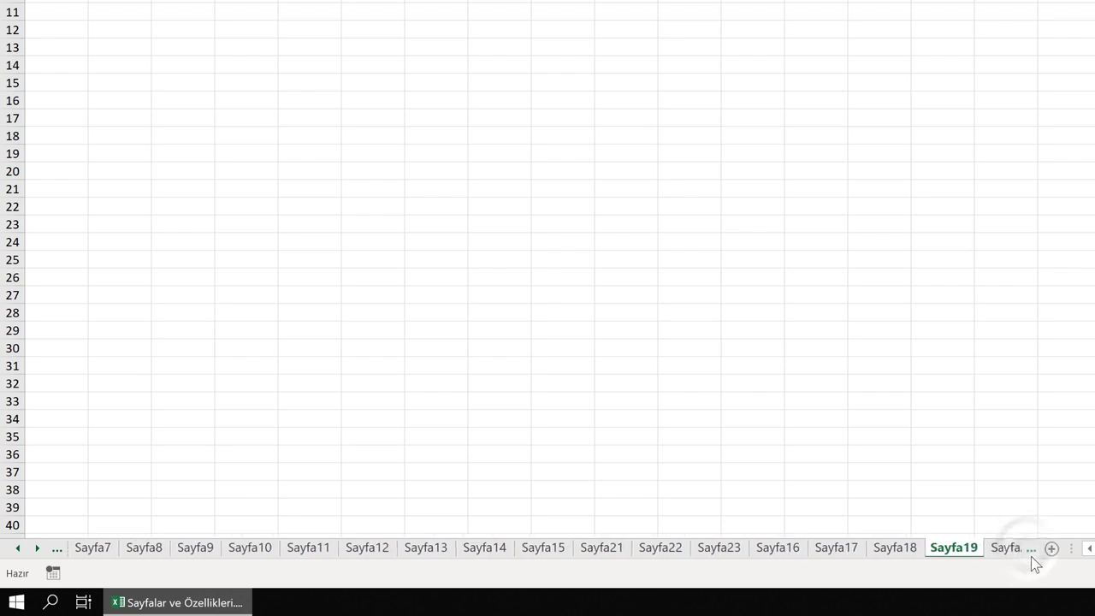
pyautogui.click(1028, 555)
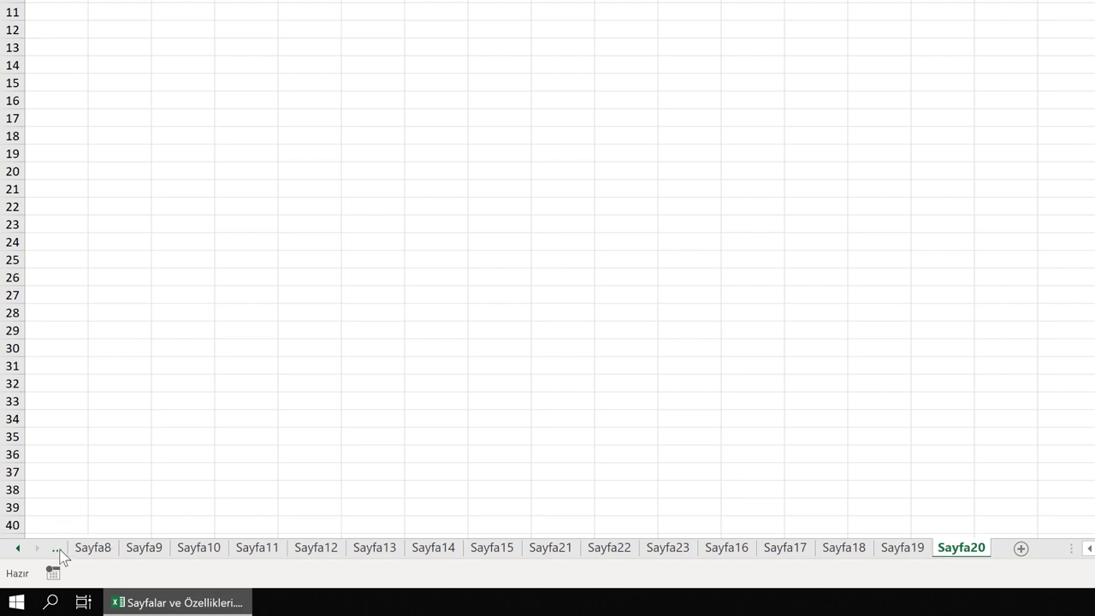
# Open the Sayfa8 sheet and bring the earlier sheet tabs back into view as far as Sayfa4.
pyautogui.click(91, 548)
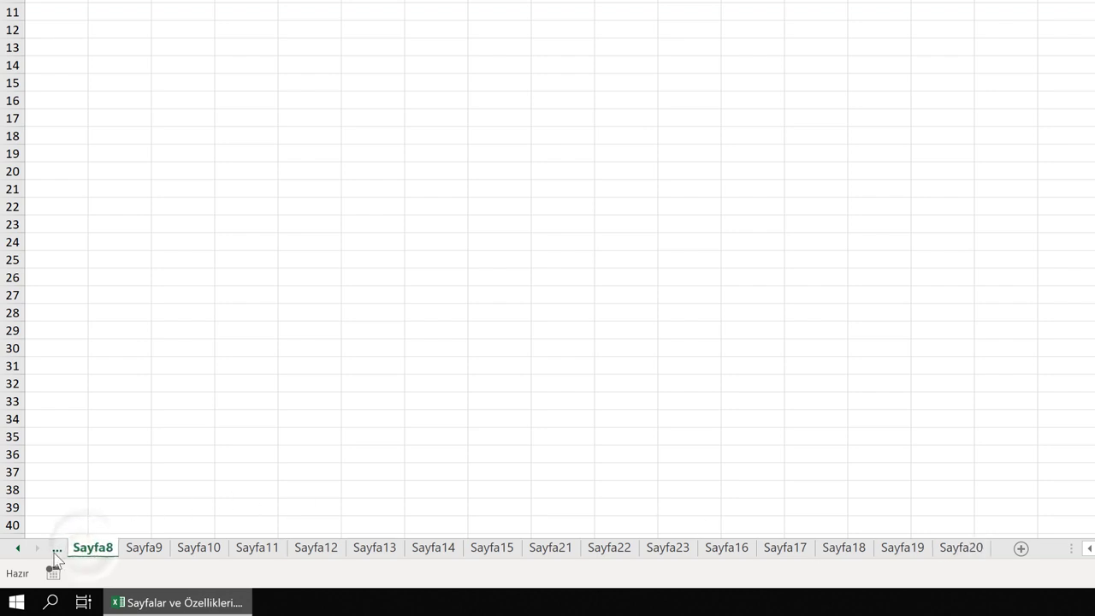
pyautogui.click(19, 548)
pyautogui.click(19, 548)
pyautogui.click(19, 549)
pyautogui.click(19, 548)
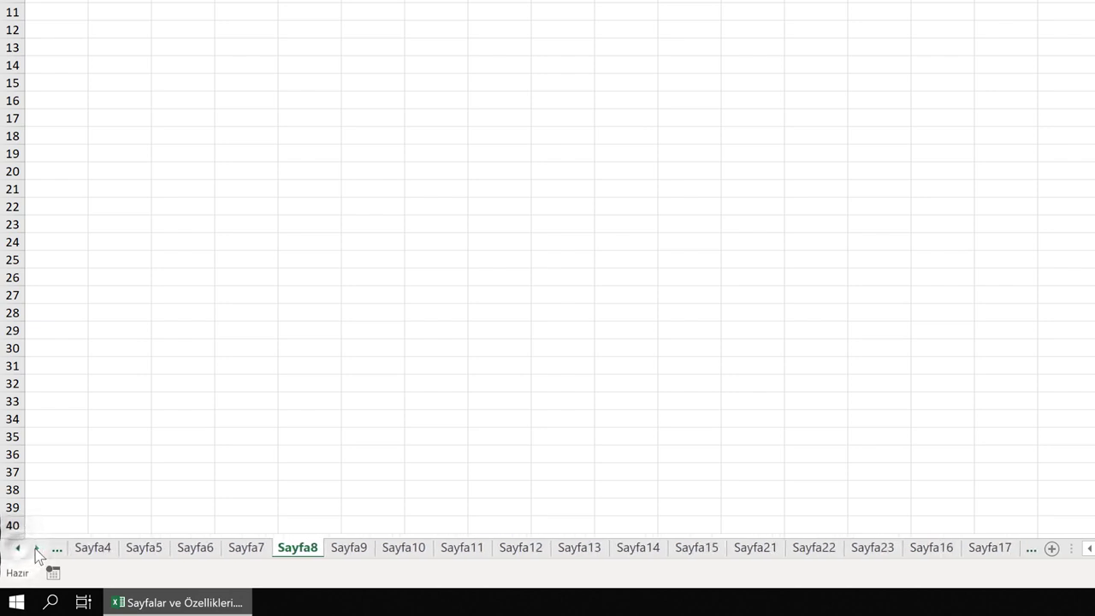
# Bring the last sheet tabs up to Sayfa20 into view, and step back to the Sayfa7 sheet.
pyautogui.click(36, 549)
pyautogui.click(36, 548)
pyautogui.click(36, 549)
pyautogui.click(36, 549)
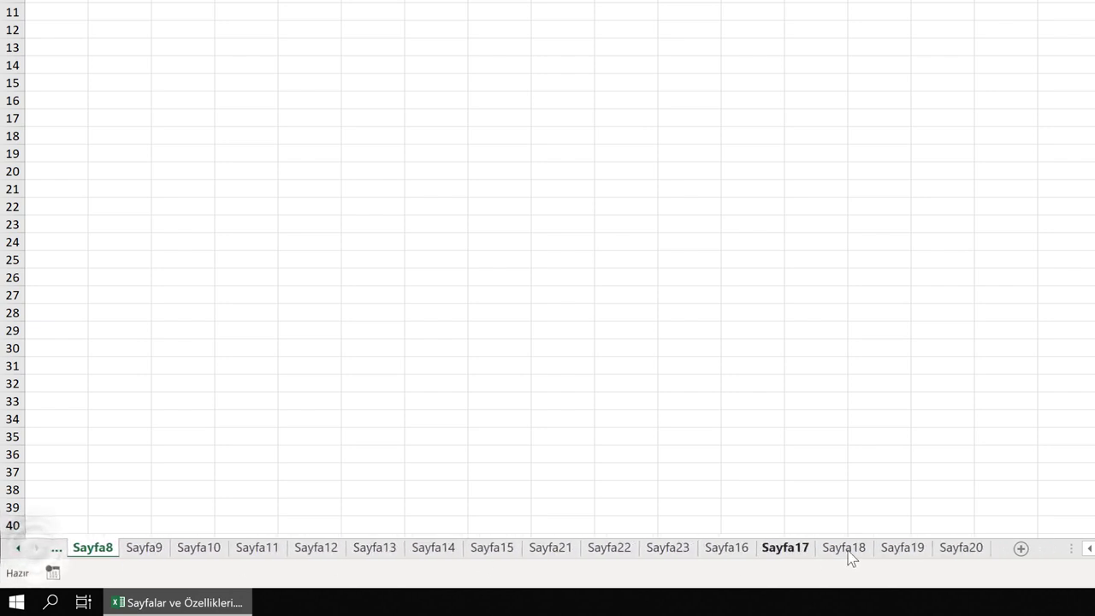
pyautogui.click(57, 548)
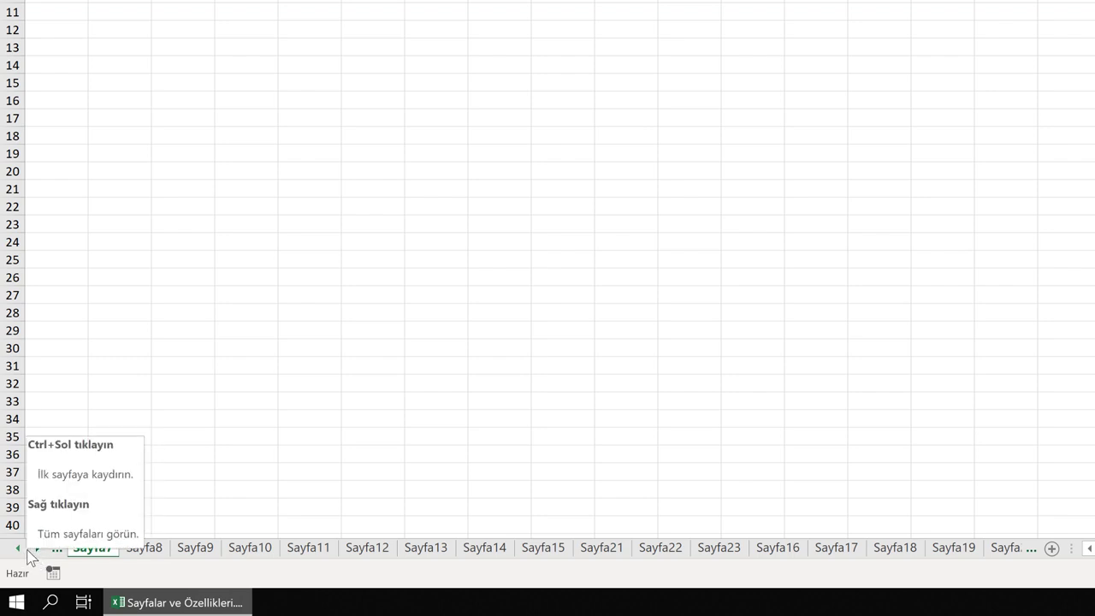
# Open the list of all sheets, look through it and activate the Mavi sheet from there.
pyautogui.rightClick(28, 552)
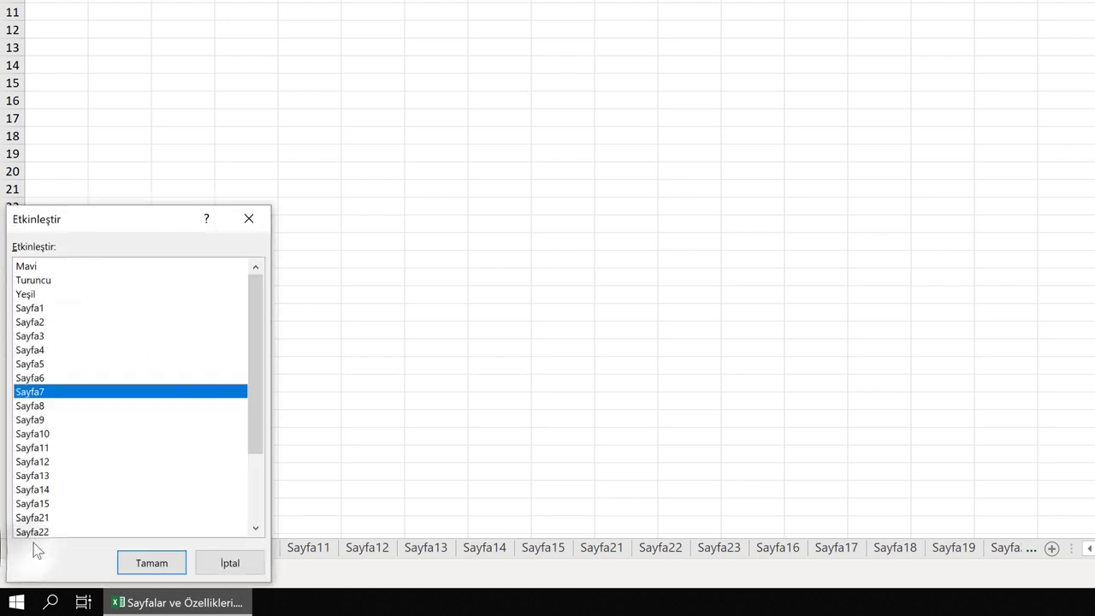
pyautogui.moveTo(130, 220); pyautogui.dragTo(189, 158)
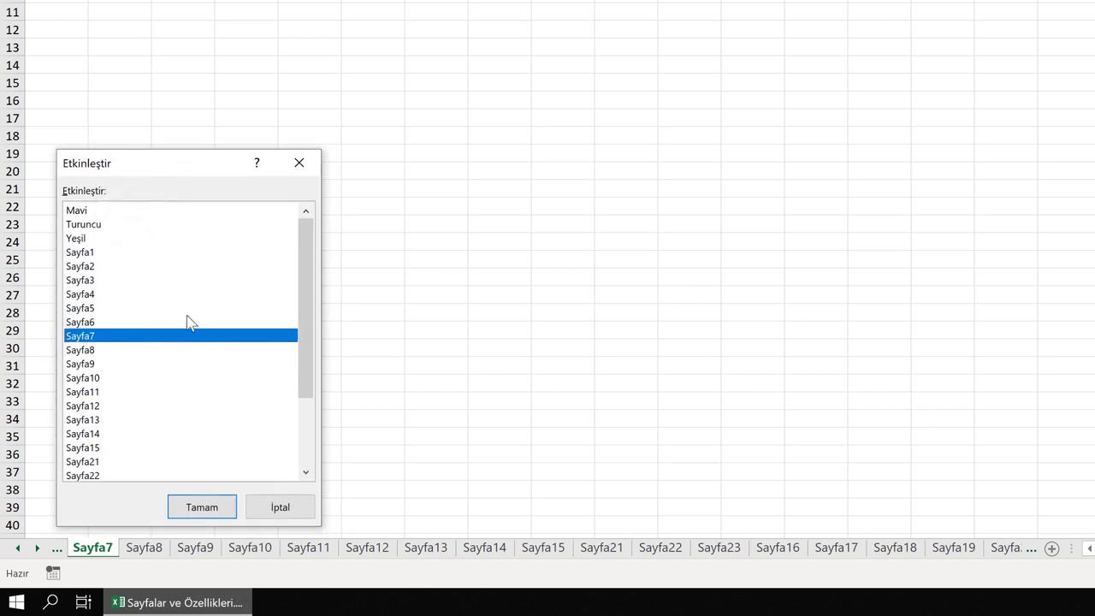
pyautogui.scroll(-3, 168, 382)
pyautogui.scroll(3, 169, 382)
pyautogui.scroll(-3, 169, 381)
pyautogui.scroll(3, 169, 381)
pyautogui.click(101, 211)
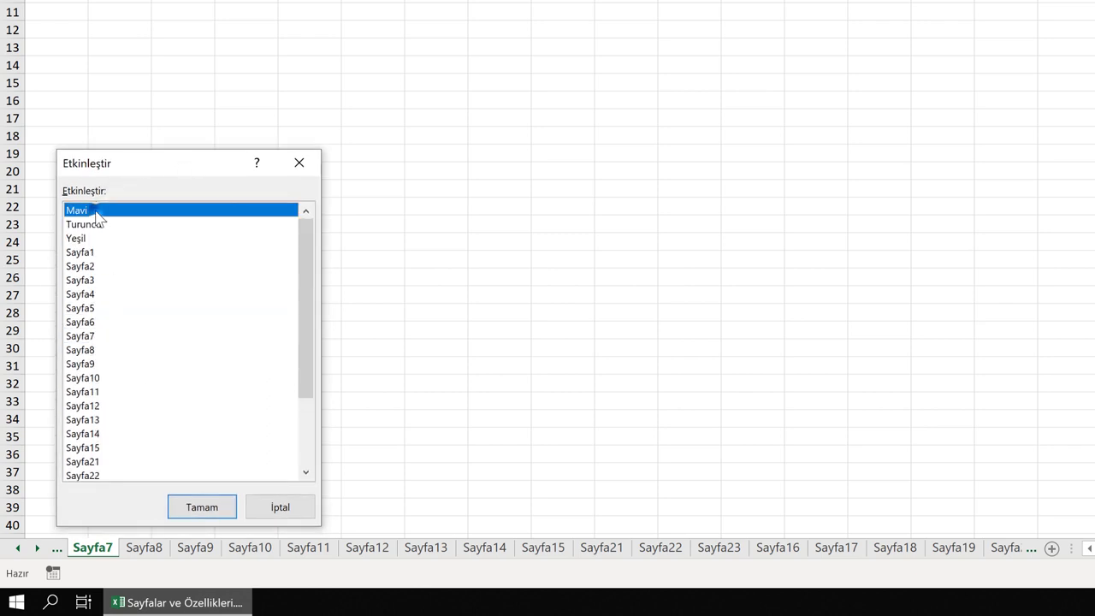
pyautogui.click(204, 509)
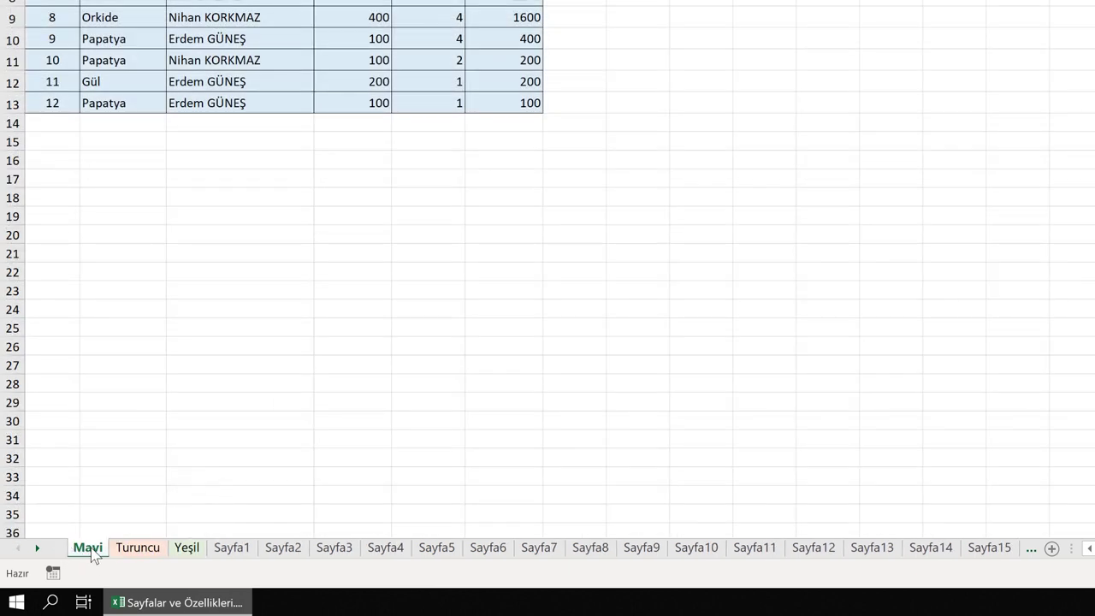
# Activate Sayfa20, the last sheet of the workbook, from the list of all sheets.
pyautogui.rightClick(29, 552)
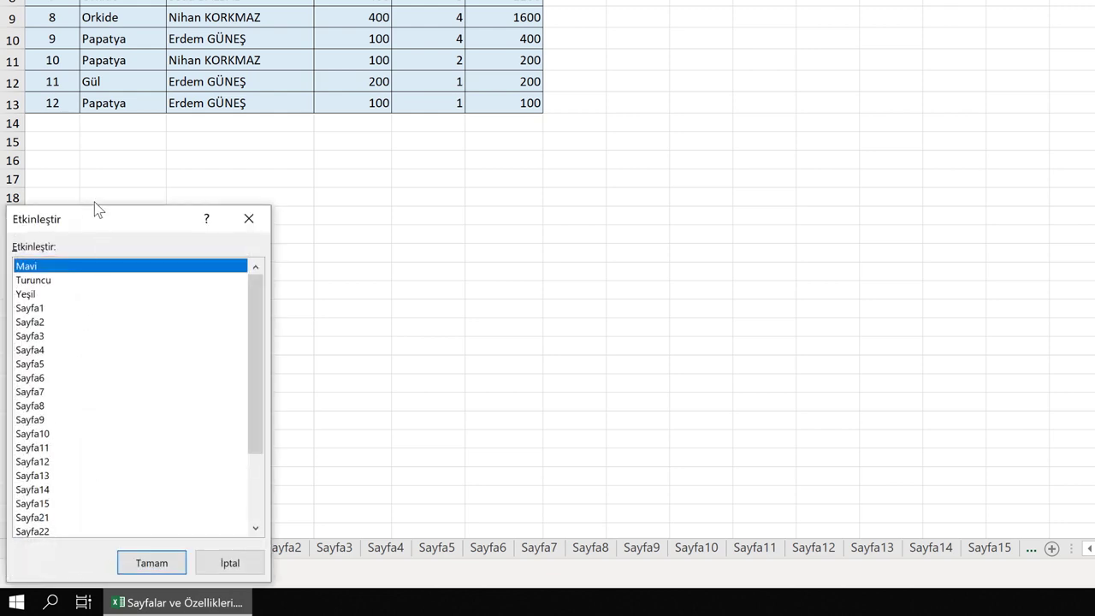
pyautogui.moveTo(94, 220); pyautogui.dragTo(138, 159)
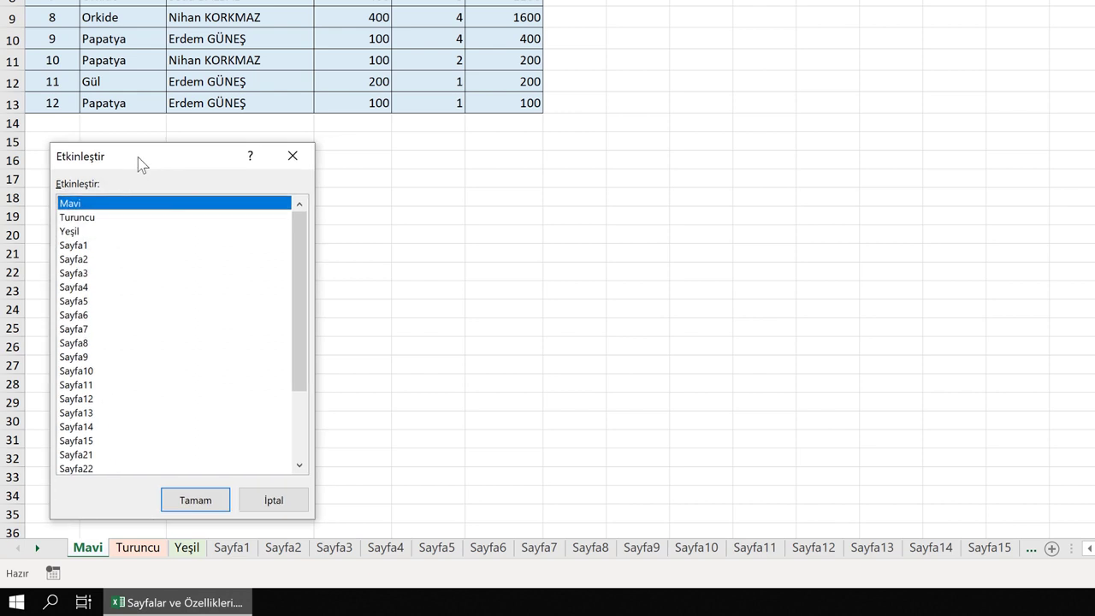
pyautogui.scroll(-3, 128, 303)
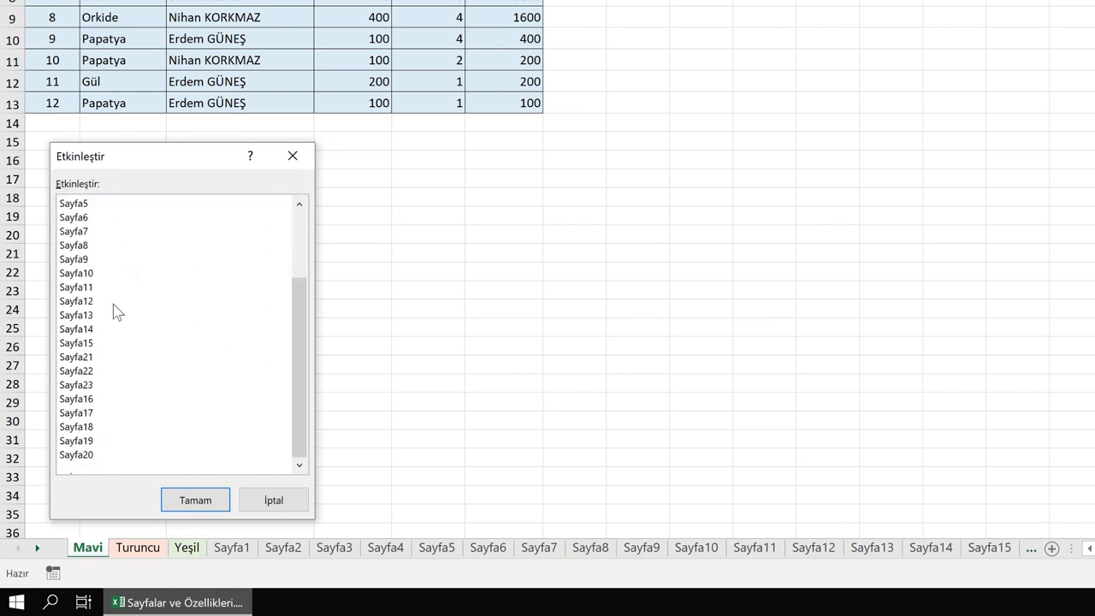
pyautogui.click(75, 454)
pyautogui.click(195, 501)
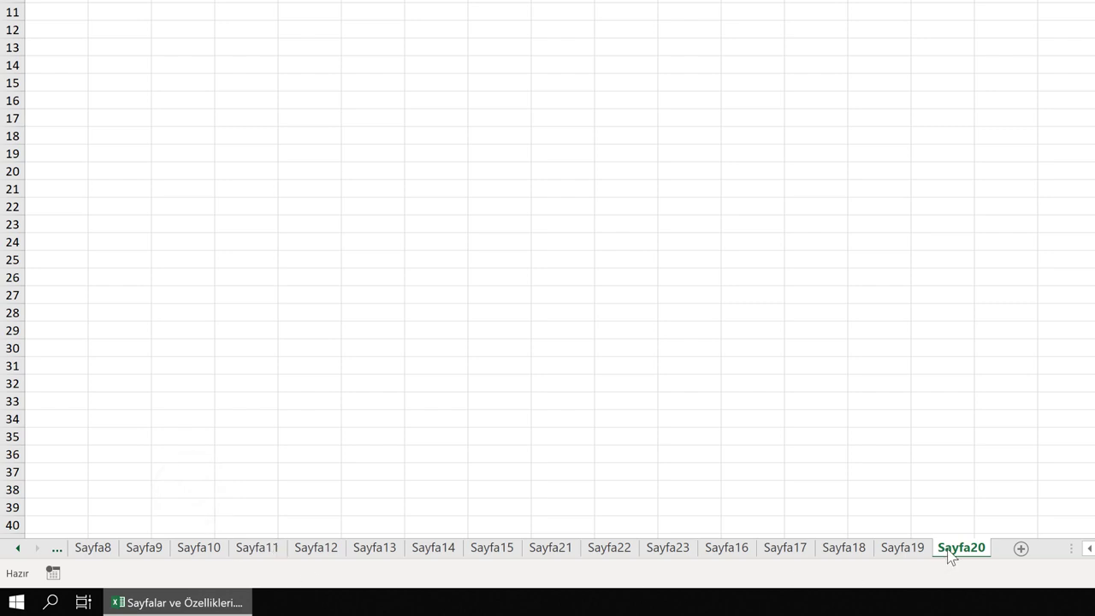
# Go back from Sayfa20 to the Mavi sheet using the list of all sheets.
pyautogui.rightClick(36, 549)
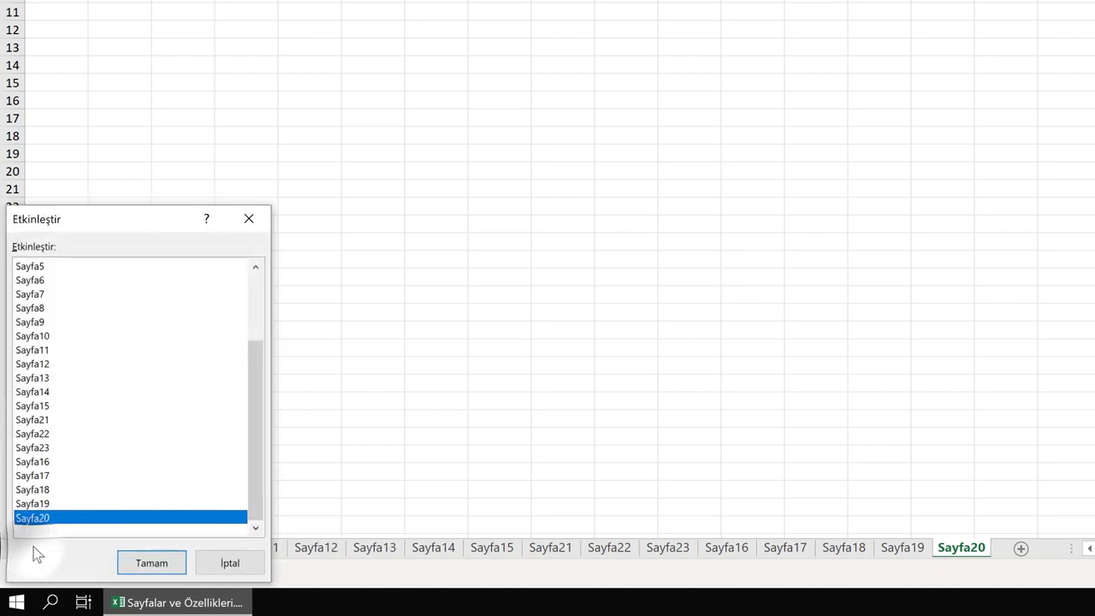
pyautogui.scroll(3, 43, 347)
pyautogui.click(87, 269)
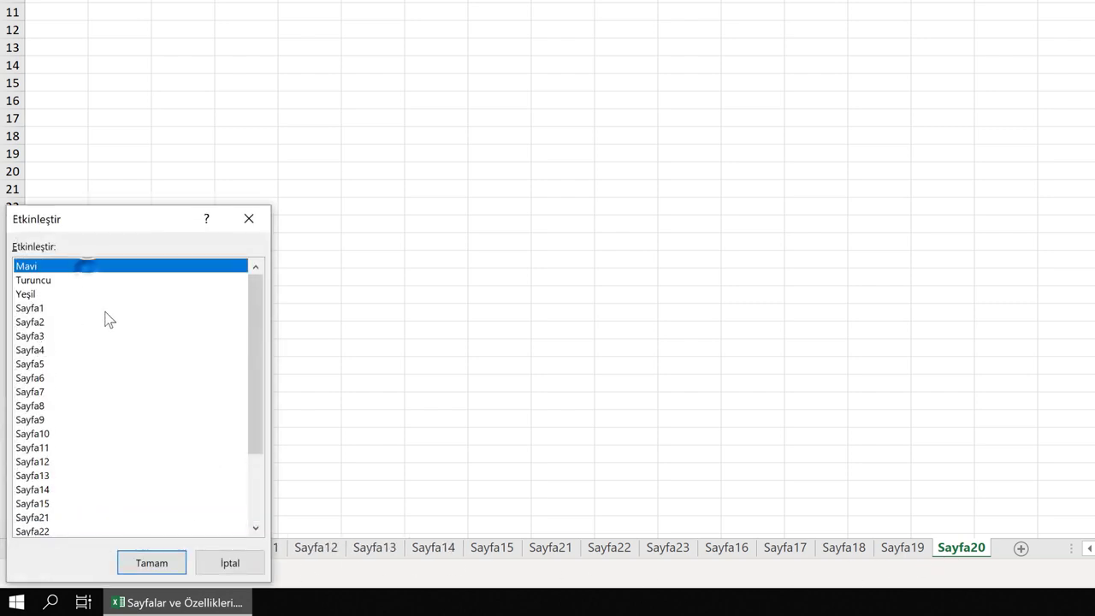
pyautogui.click(159, 561)
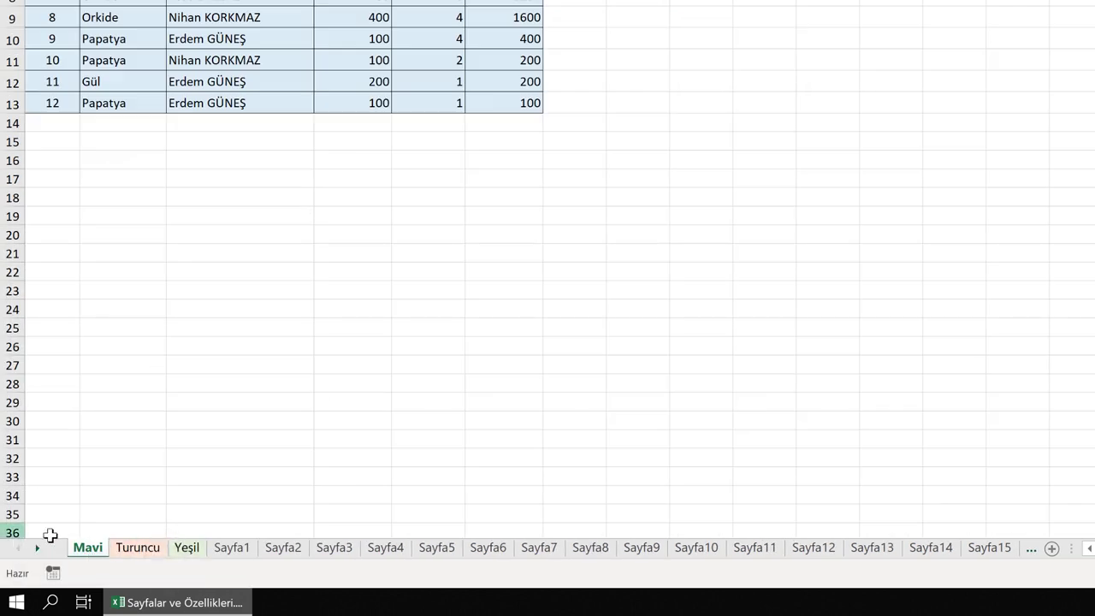
# Browse the sheet tabs forward, back to Mavi and forward again until Sayfa3 is the first visible tab.
pyautogui.click(34, 548)
pyautogui.click(34, 549)
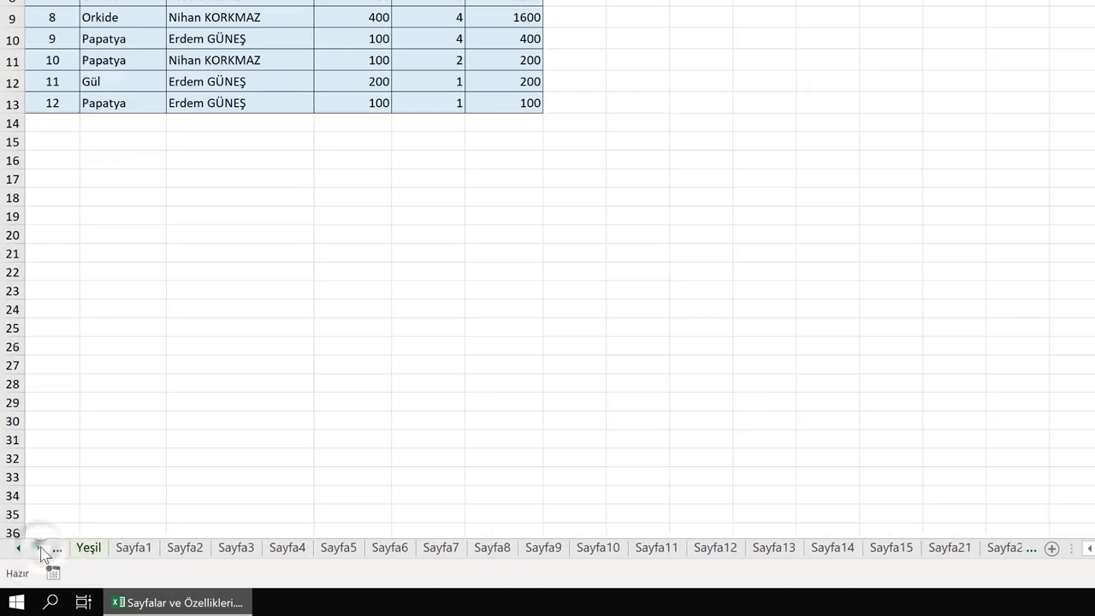
pyautogui.click(35, 549)
pyautogui.click(19, 548)
pyautogui.click(19, 548)
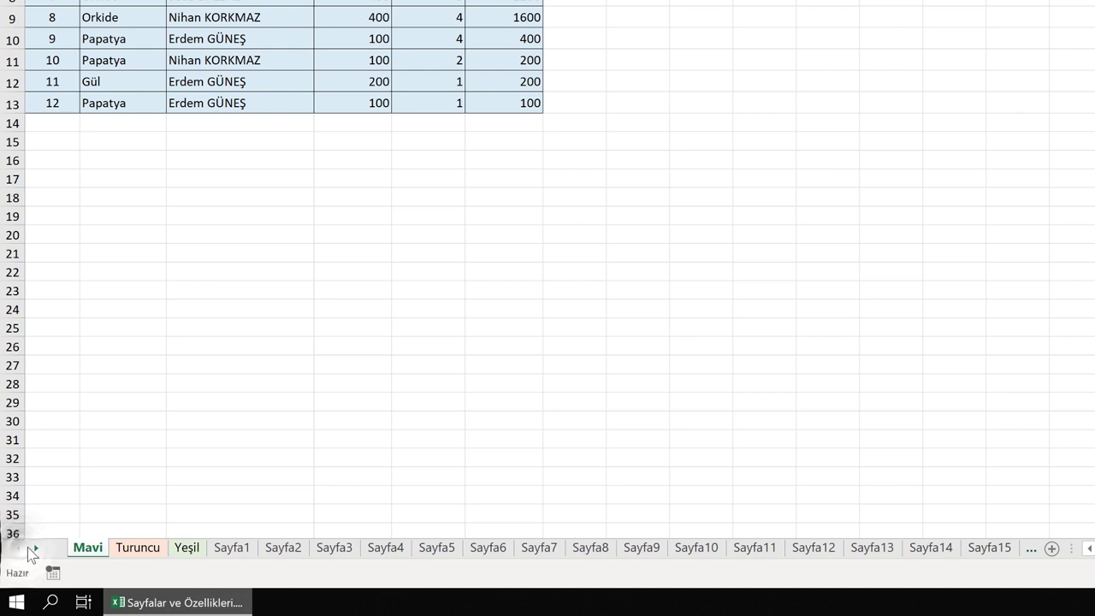
pyautogui.click(34, 548)
pyautogui.click(35, 548)
pyautogui.click(35, 548)
pyautogui.click(34, 548)
pyautogui.click(34, 549)
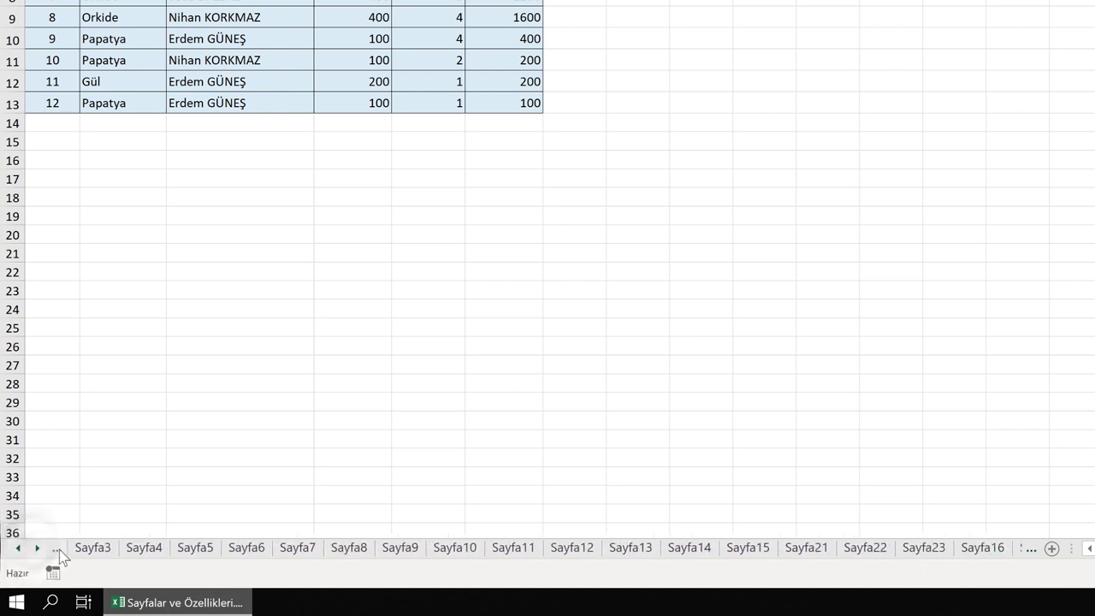
# Step back through the hidden neighbouring sheets to Sayfa1 and forward through those at the other end to Sayfa16.
pyautogui.click(57, 548)
pyautogui.click(57, 548)
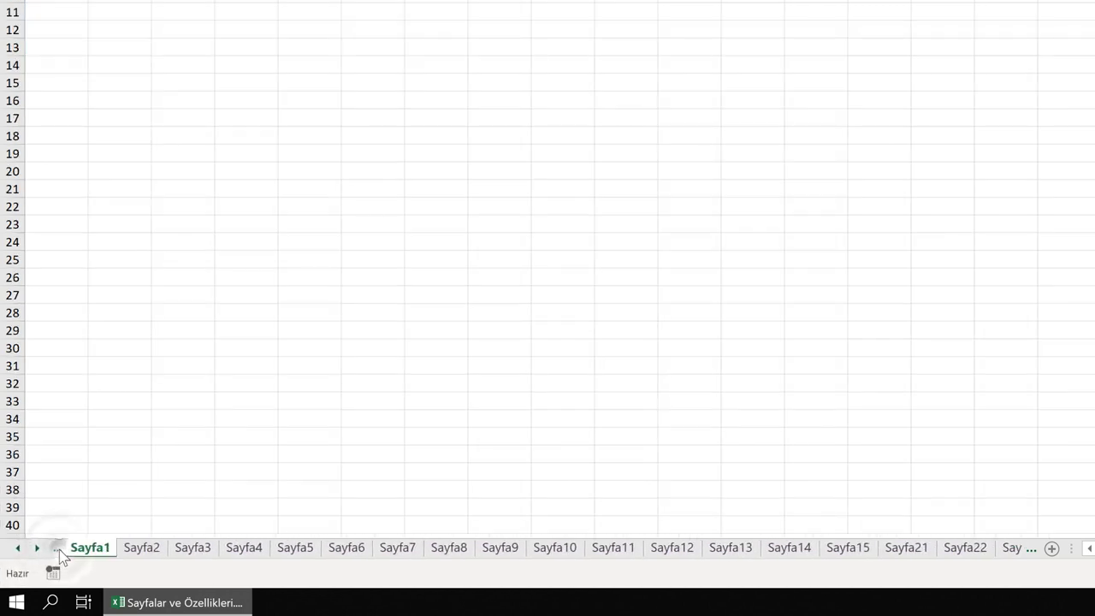
pyautogui.click(1030, 550)
pyautogui.click(1031, 550)
pyautogui.click(1031, 550)
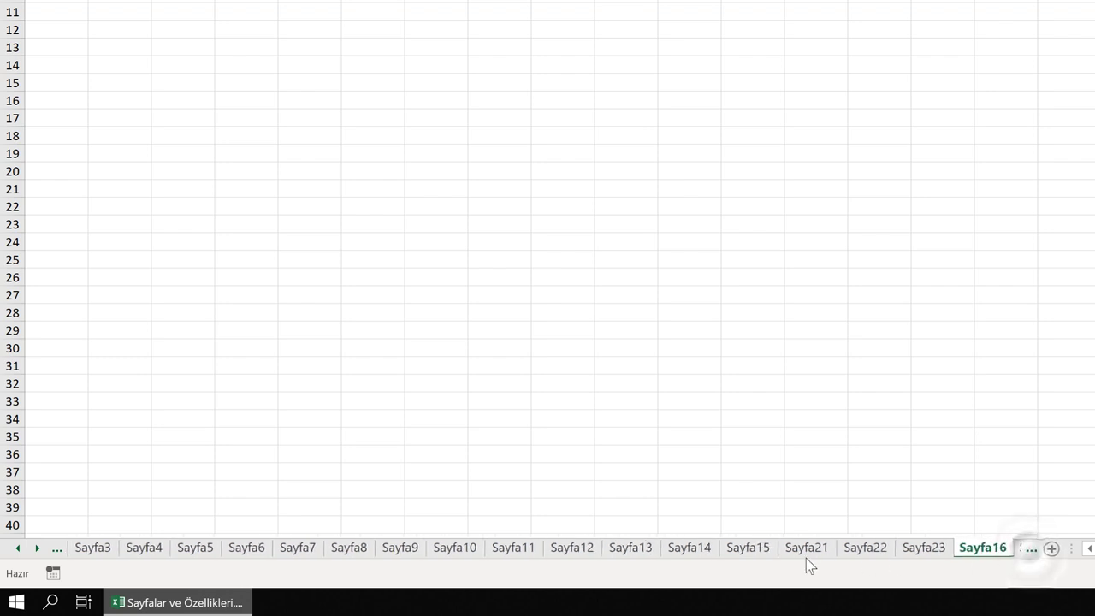
# Return to the Mavi sheet and place a copy of it between Sayfa2 and Sayfa3.
pyautogui.click(24, 548)
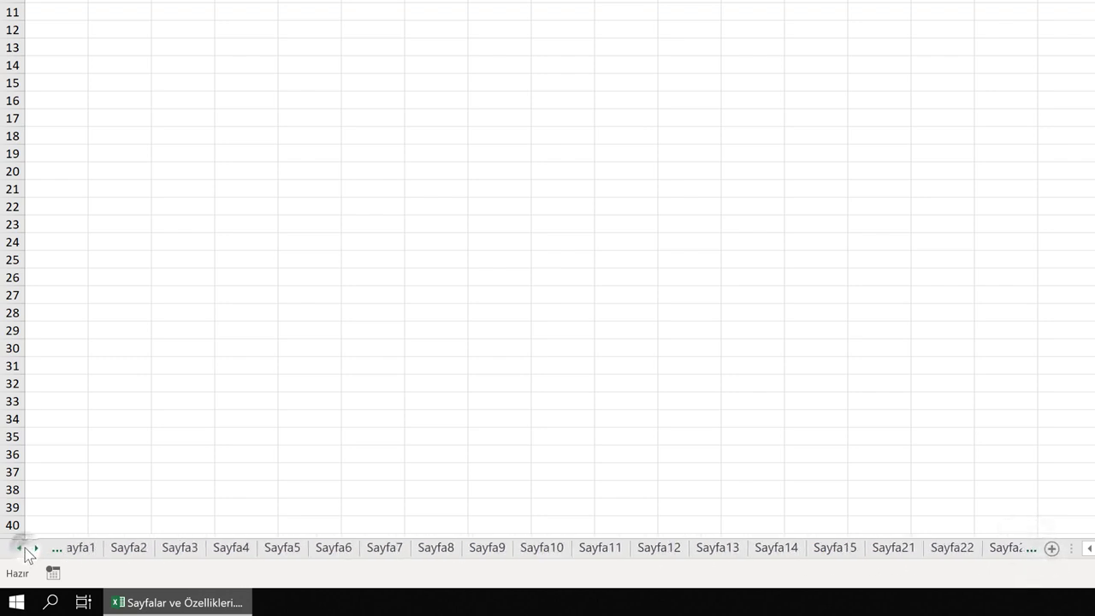
pyautogui.click(24, 548)
pyautogui.click(25, 549)
pyautogui.click(88, 548)
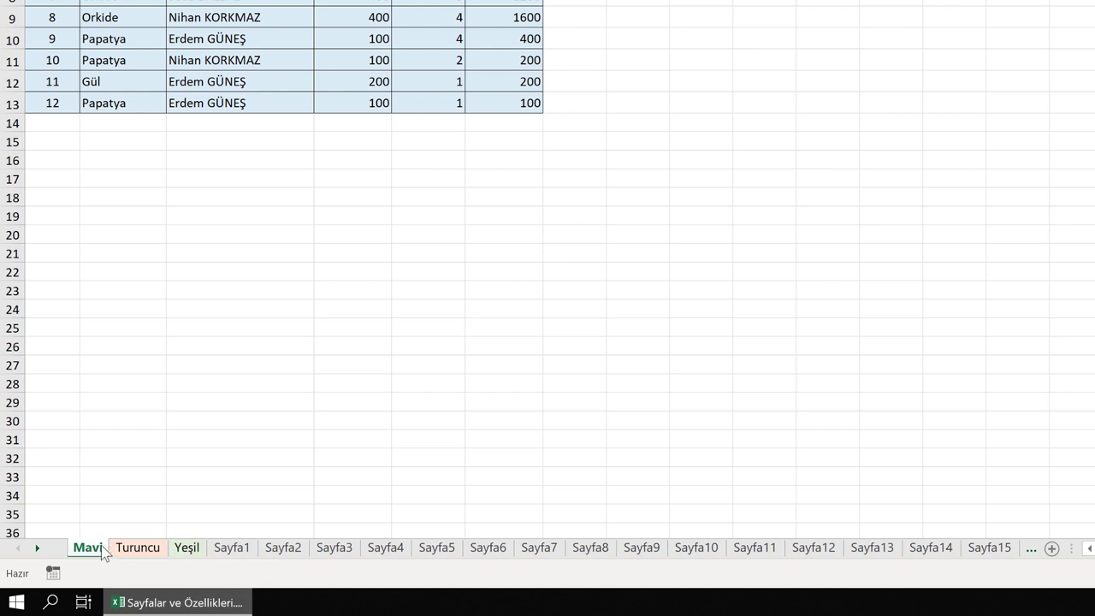
pyautogui.press('ctrl')
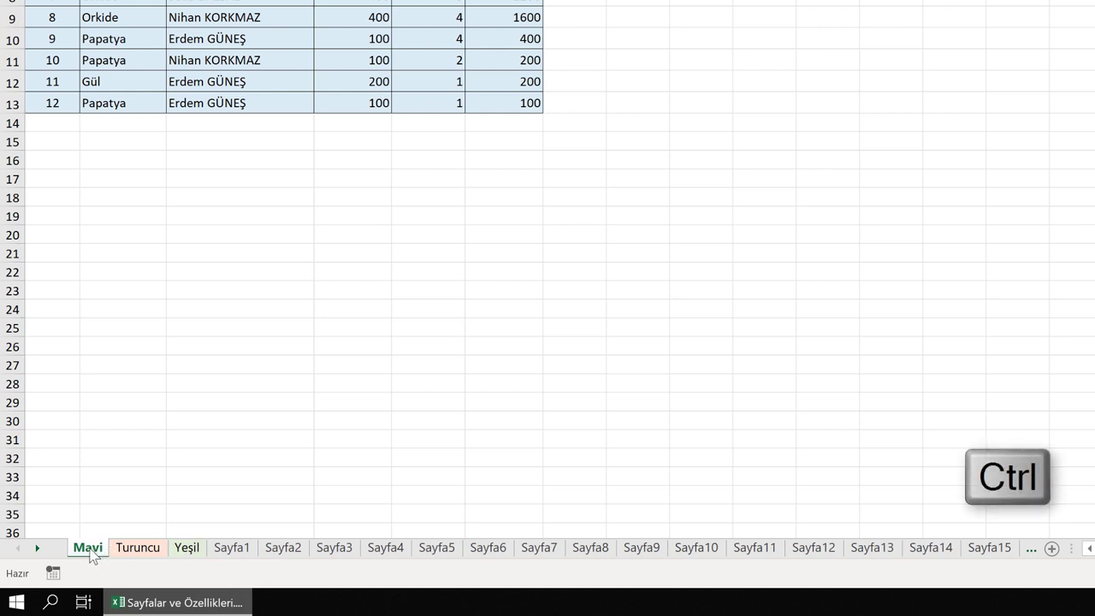
pyautogui.moveTo(103, 551); pyautogui.dragTo(317, 552)
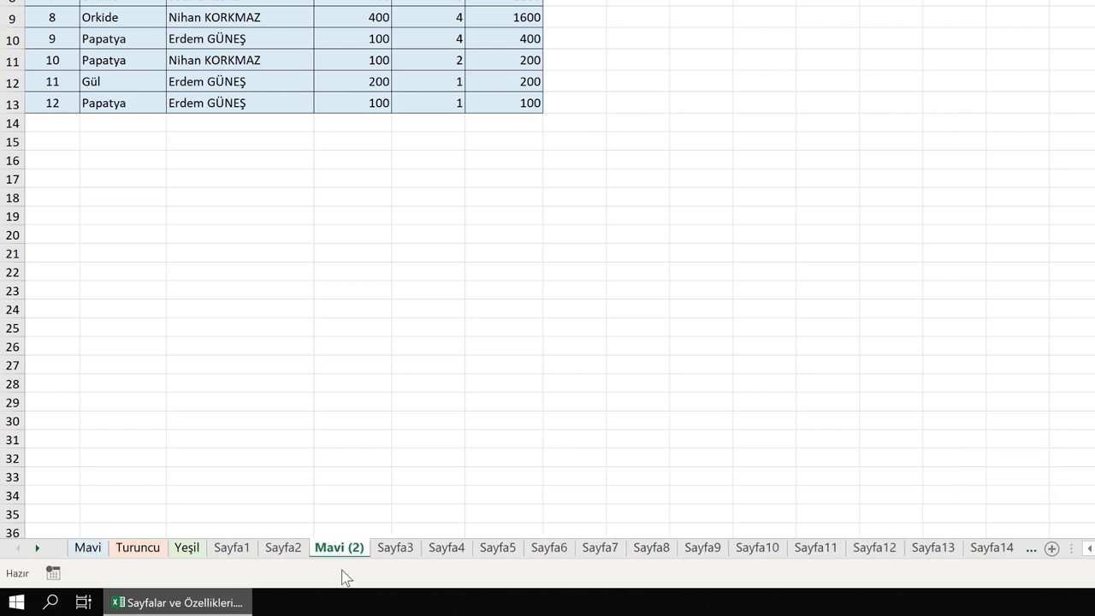
# Move the original Mavi sheet between Sayfa4 and Sayfa5, and open the Sayfa8 sheet.
pyautogui.moveTo(88, 554); pyautogui.dragTo(89, 556)
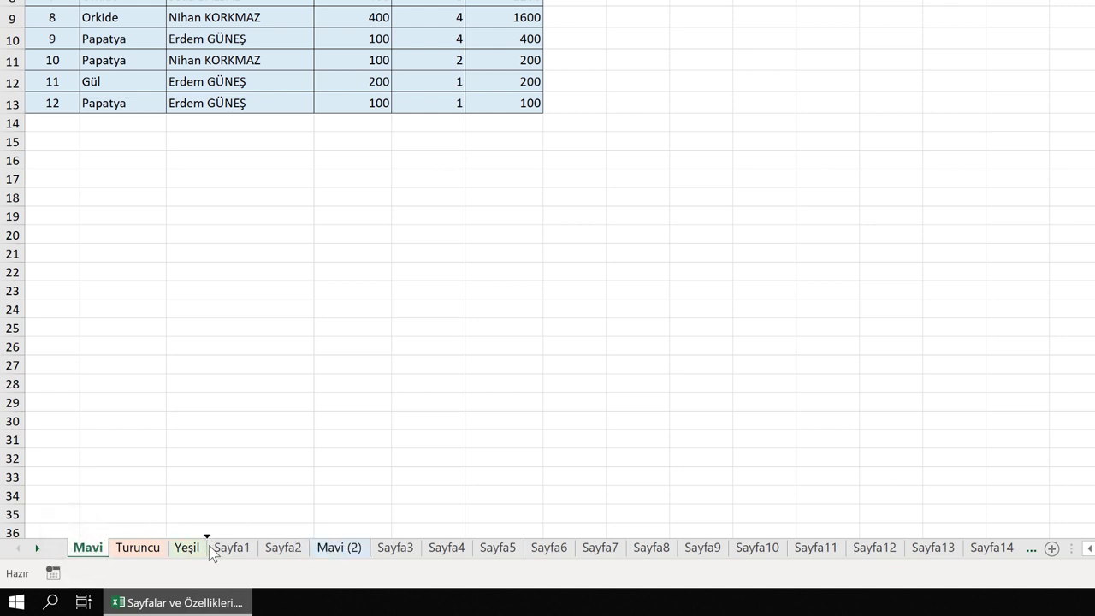
pyautogui.moveTo(209, 545)
pyautogui.mouseDown()
pyautogui.moveTo(89, 541)
pyautogui.moveTo(80, 556)
pyautogui.moveTo(210, 530)
pyautogui.moveTo(482, 556)
pyautogui.mouseUp()
pyautogui.click(634, 556)
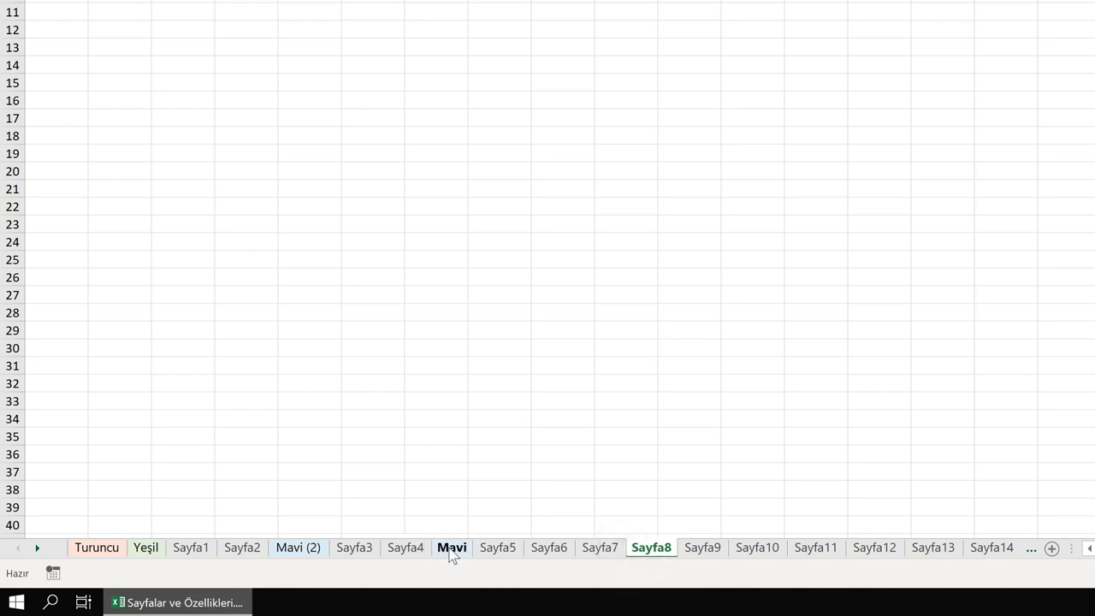
# Move the Mavi sheet back to the beginning of the workbook, before Turuncu.
pyautogui.click(451, 552)
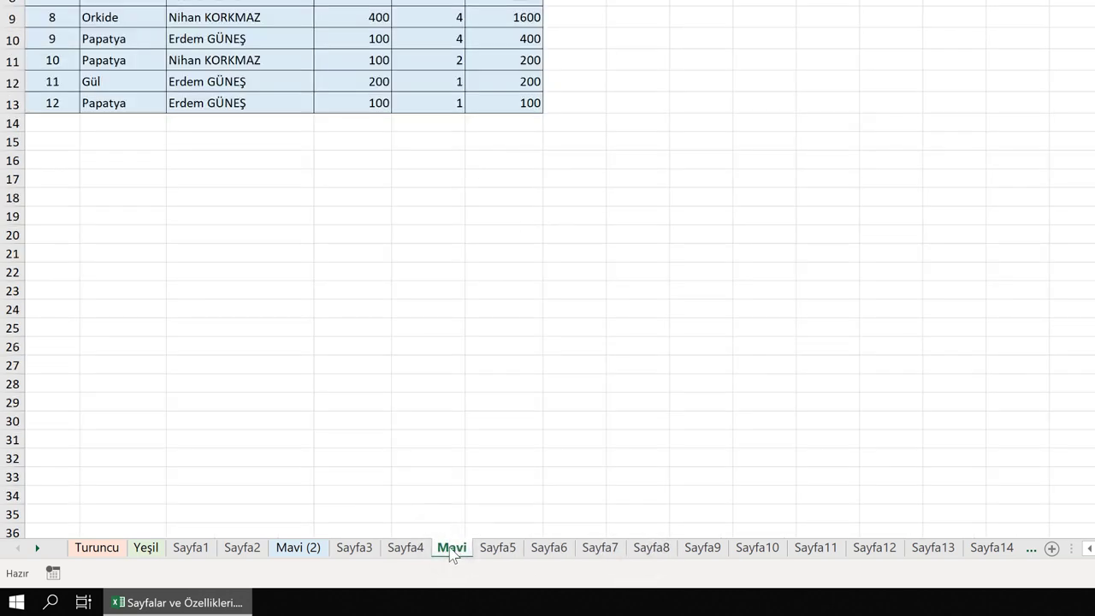
pyautogui.moveTo(450, 552)
pyautogui.mouseDown()
pyautogui.moveTo(430, 533)
pyautogui.moveTo(304, 543)
pyautogui.mouseUp()
pyautogui.moveTo(82, 544); pyautogui.dragTo(65, 546)
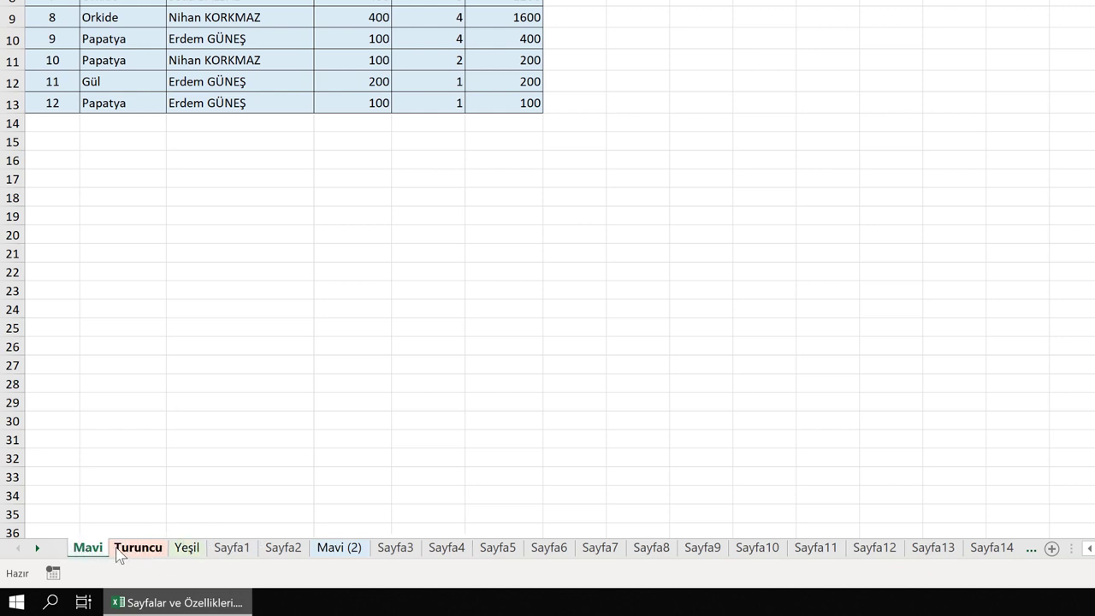
pyautogui.keyDown('ctrl'); pyautogui.click(189, 549); pyautogui.keyUp('ctrl')
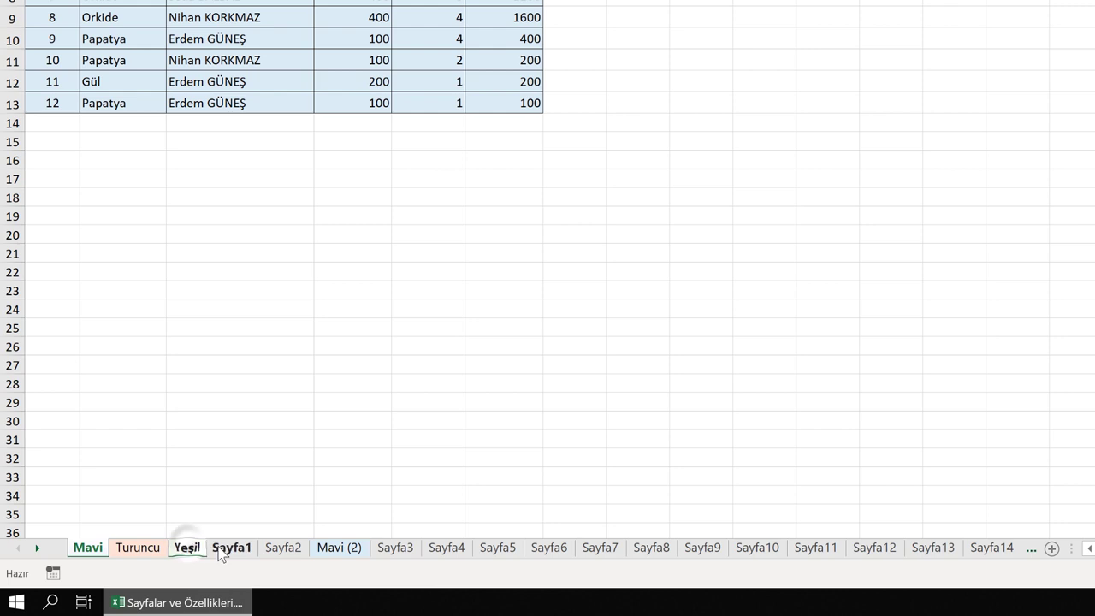
pyautogui.keyDown('ctrl'); pyautogui.click(265, 551); pyautogui.keyUp('ctrl')
pyautogui.keyDown('ctrl'); pyautogui.click(265, 551); pyautogui.keyUp('ctrl')
# Place a copy of the Yeşil sheet between Sayfa3 and Sayfa4.
pyautogui.keyDown('ctrl'); pyautogui.click(188, 548); pyautogui.keyUp('ctrl')
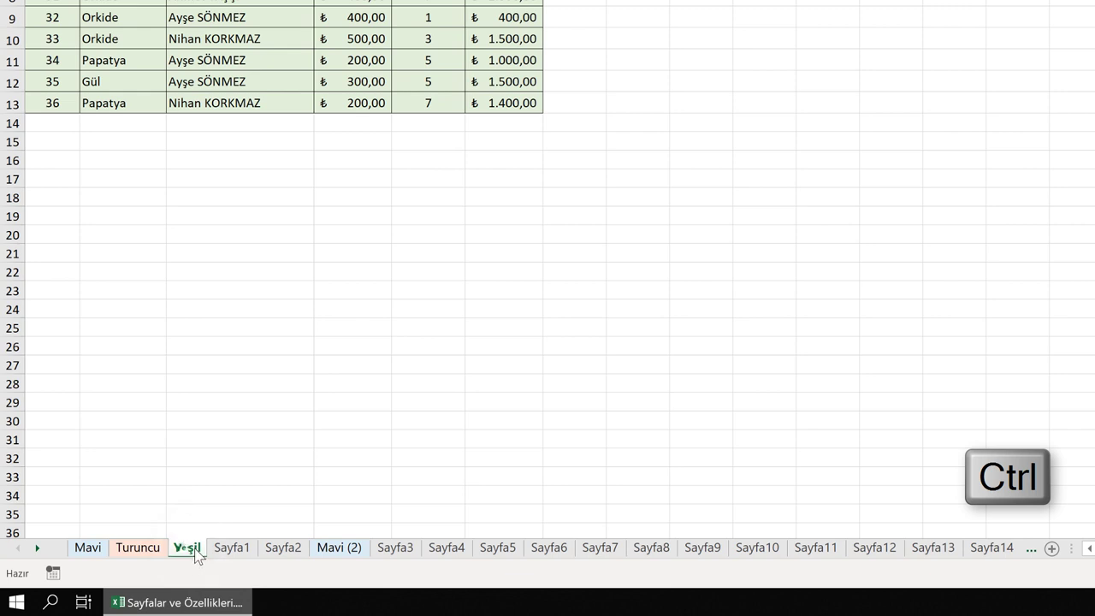
pyautogui.moveTo(196, 554); pyautogui.dragTo(267, 552)
pyautogui.moveTo(268, 553); pyautogui.dragTo(428, 557)
pyautogui.moveTo(428, 558); pyautogui.dragTo(427, 558)
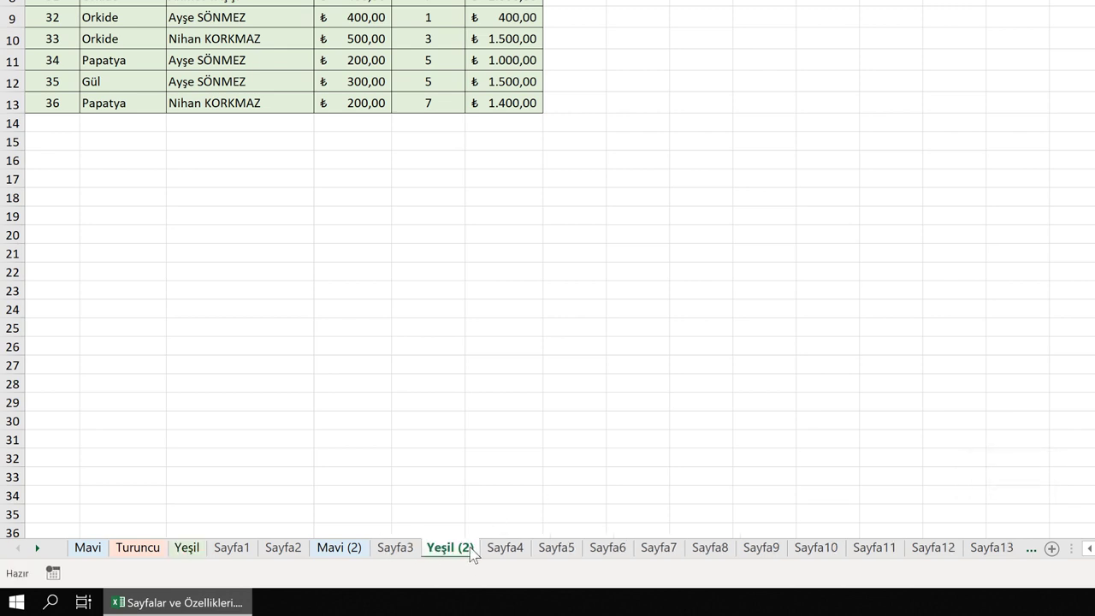
# Permanently delete the copied sheet Mavi (2) from the workbook.
pyautogui.click(337, 550)
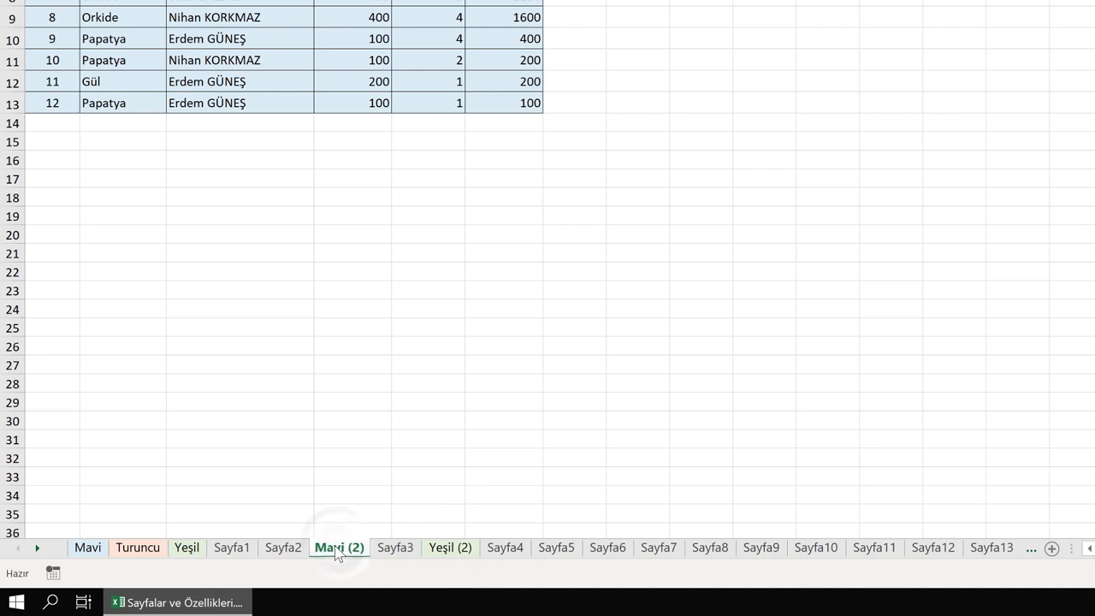
pyautogui.rightClick(336, 551)
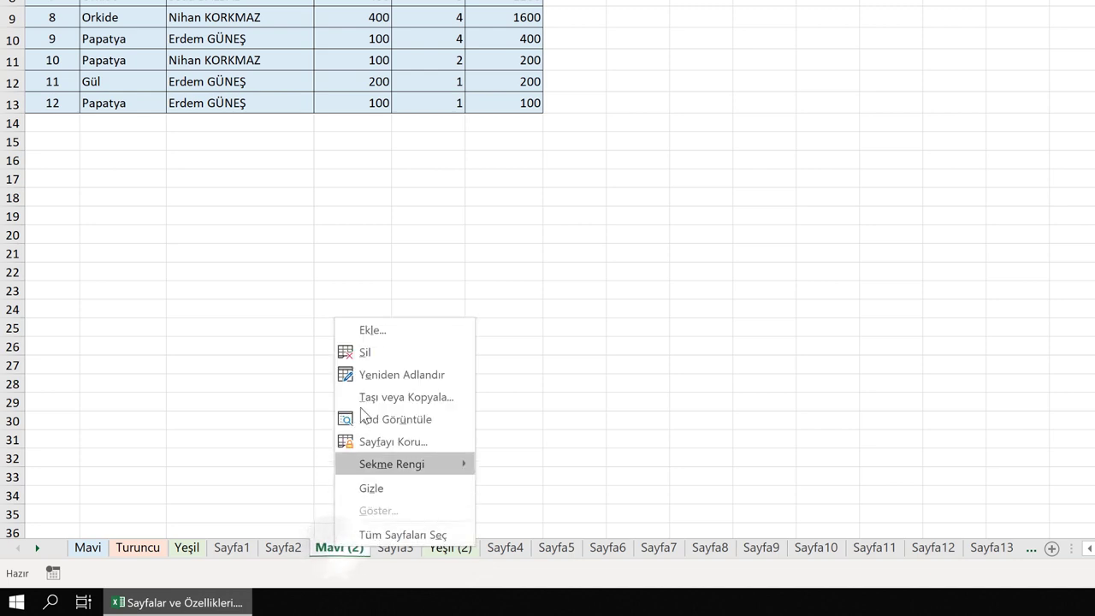
pyautogui.click(366, 353)
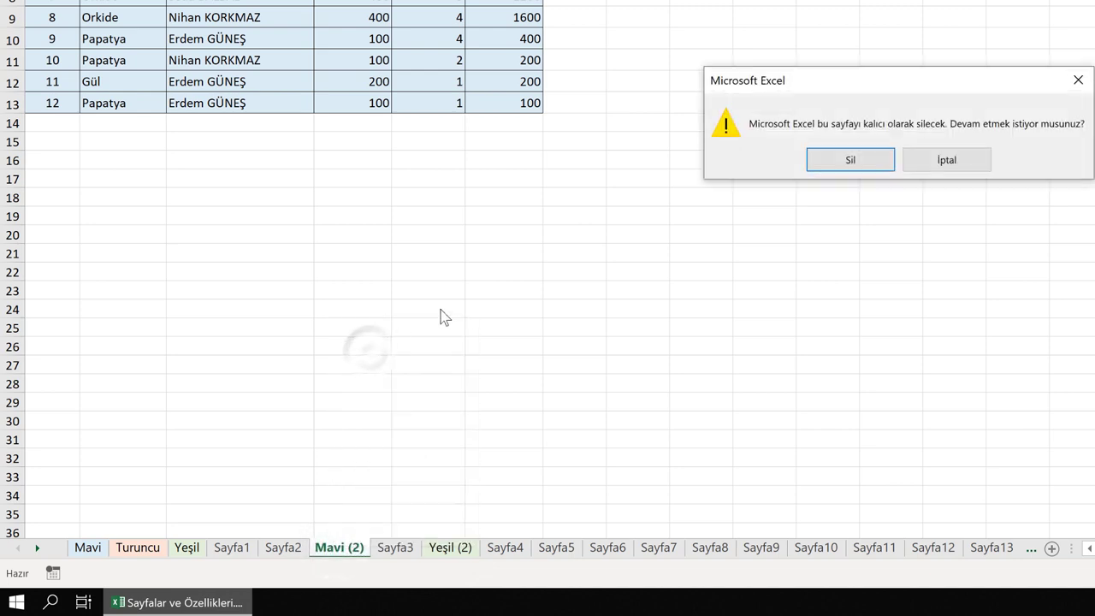
pyautogui.moveTo(408, 309); pyautogui.dragTo(322, 386)
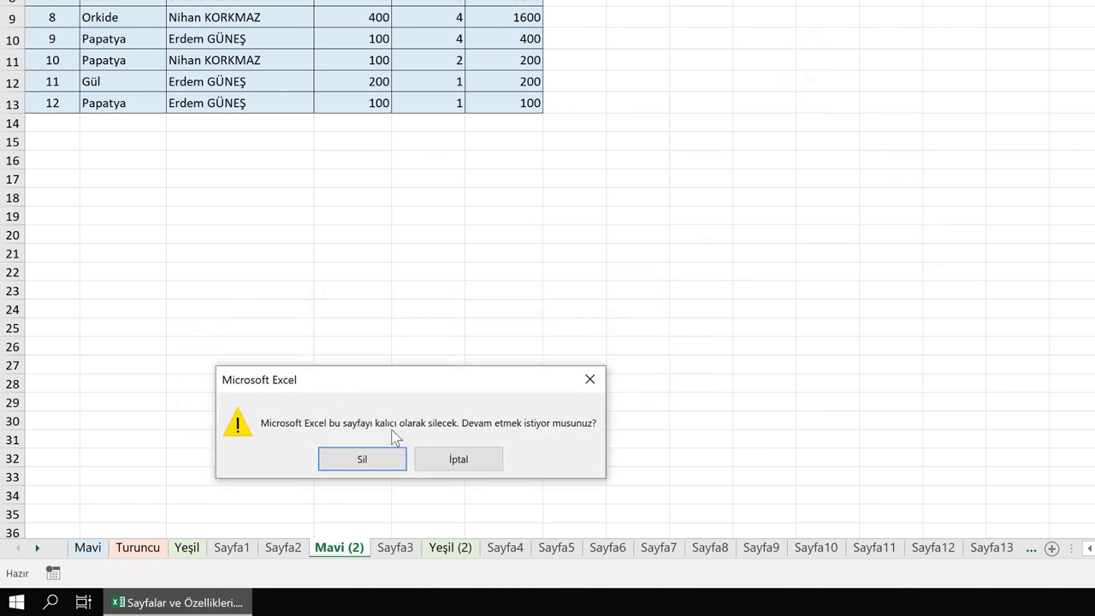
pyautogui.click(342, 458)
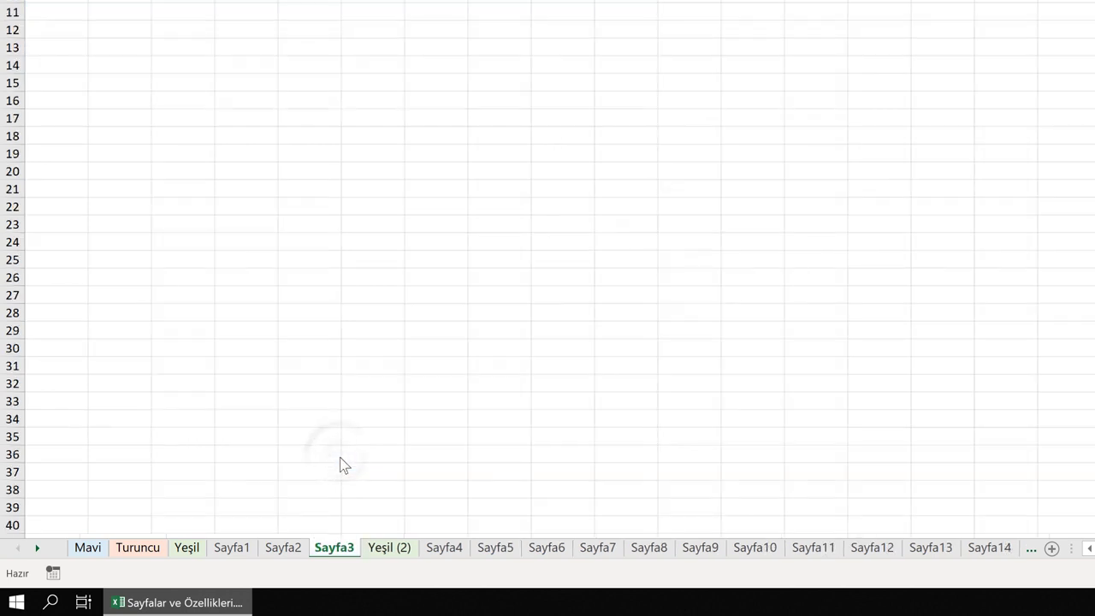
# Permanently delete the copied sheet Yeşil (2) from the workbook.
pyautogui.click(382, 548)
pyautogui.rightClick(379, 548)
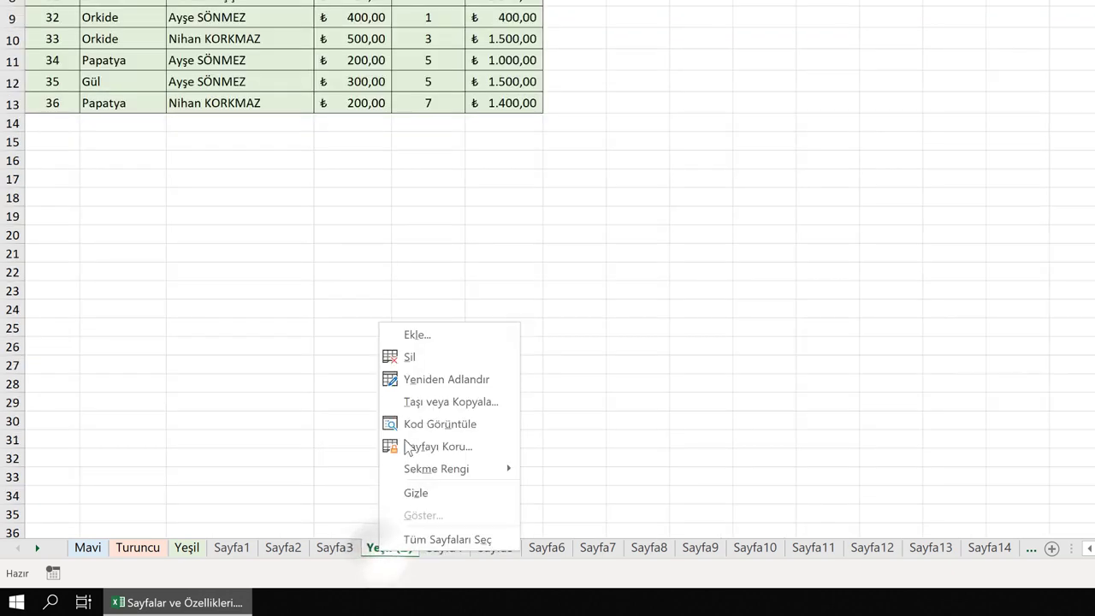
pyautogui.click(411, 359)
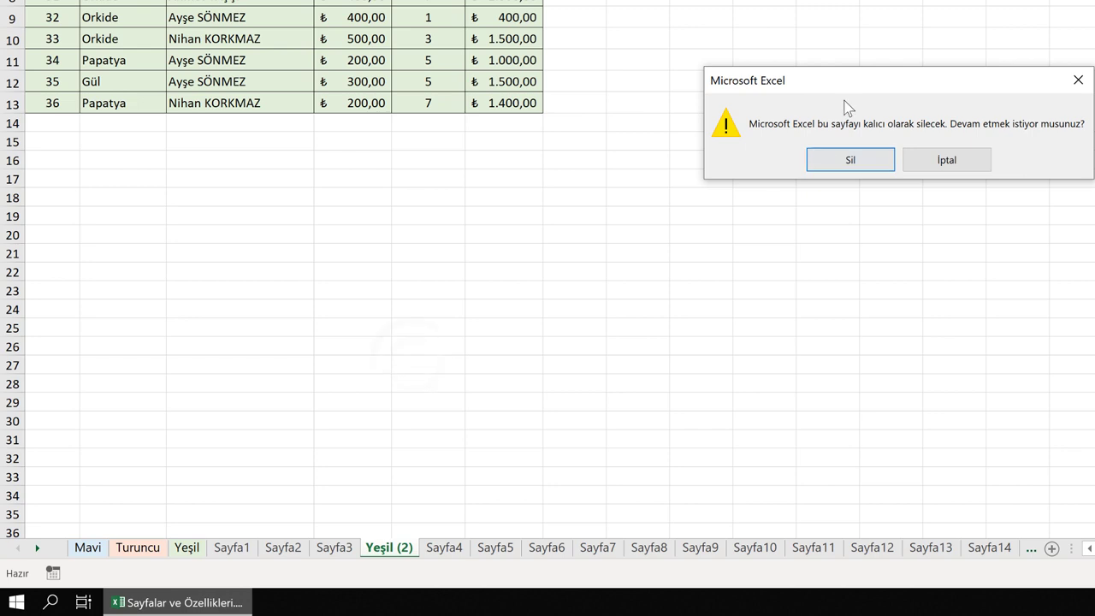
pyautogui.click(359, 411)
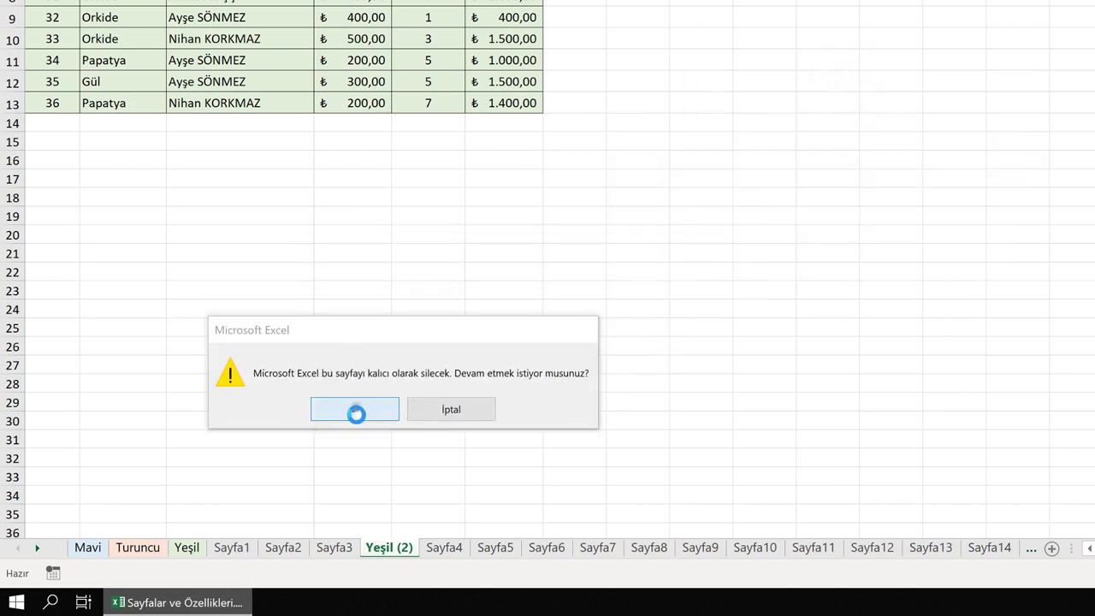
# Open the Move or Copy settings for the Mavi sheet and keep Sayfalar ve Özellikleri.xlsx as the destination workbook.
pyautogui.click(92, 549)
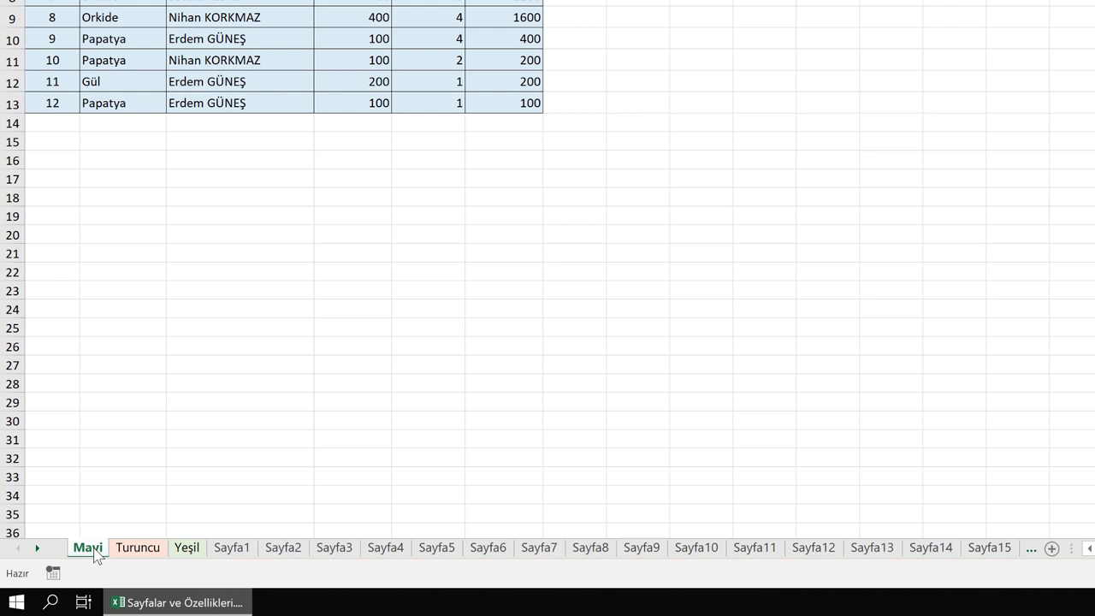
pyautogui.rightClick(94, 552)
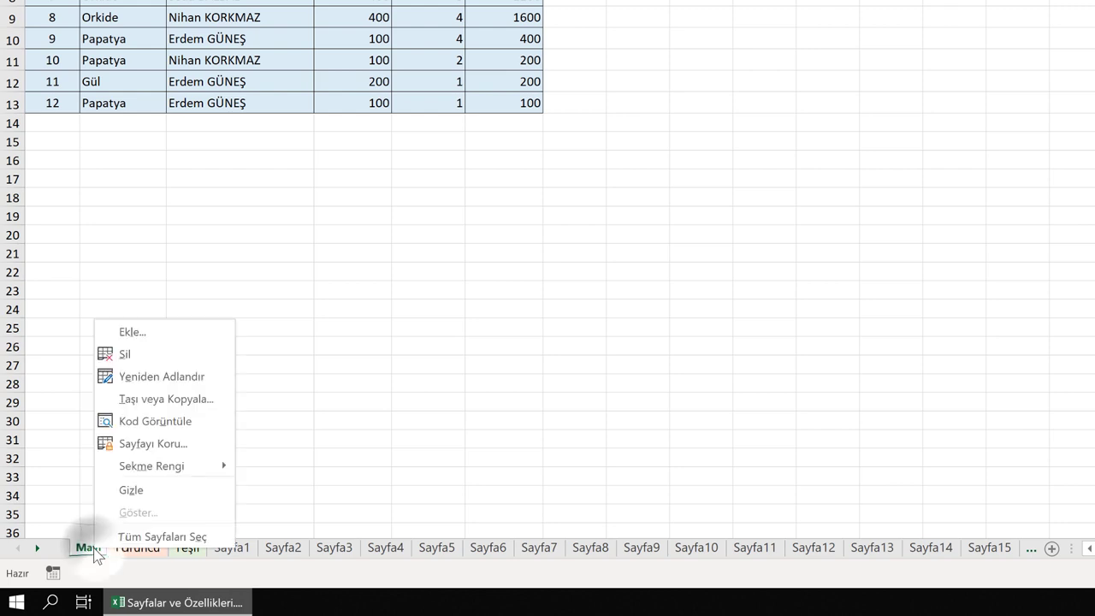
pyautogui.click(181, 402)
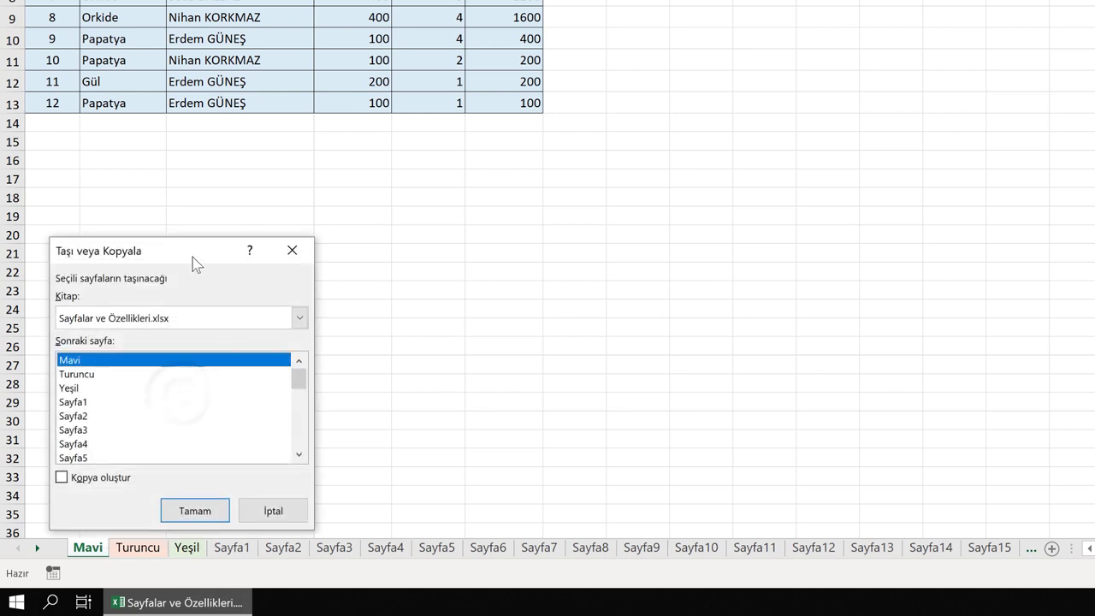
pyautogui.moveTo(194, 261); pyautogui.dragTo(340, 255)
pyautogui.click(330, 318)
pyautogui.click(332, 320)
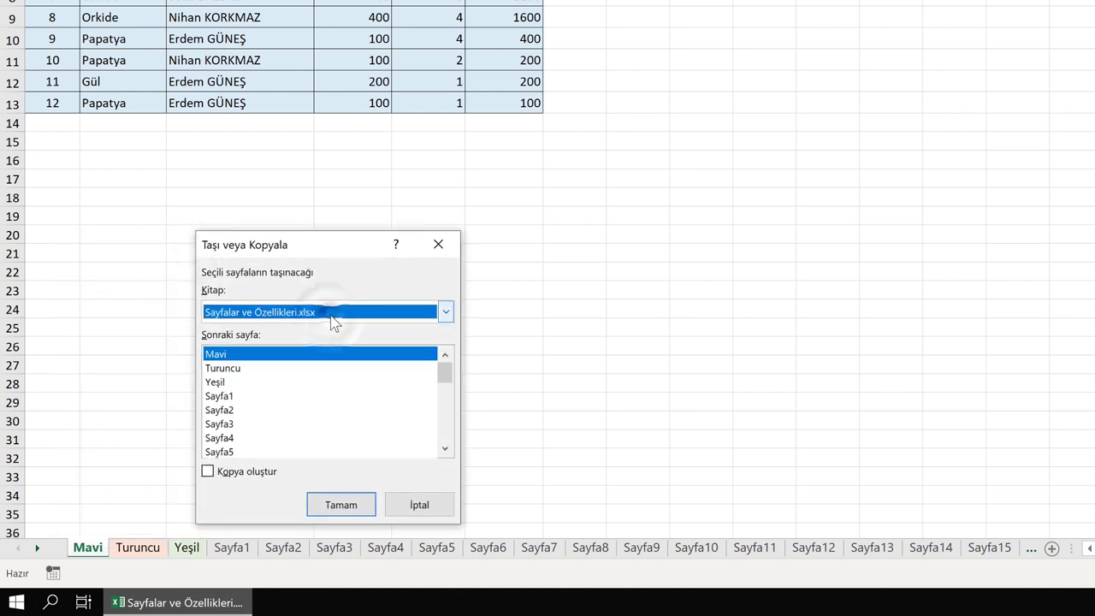
pyautogui.click(328, 317)
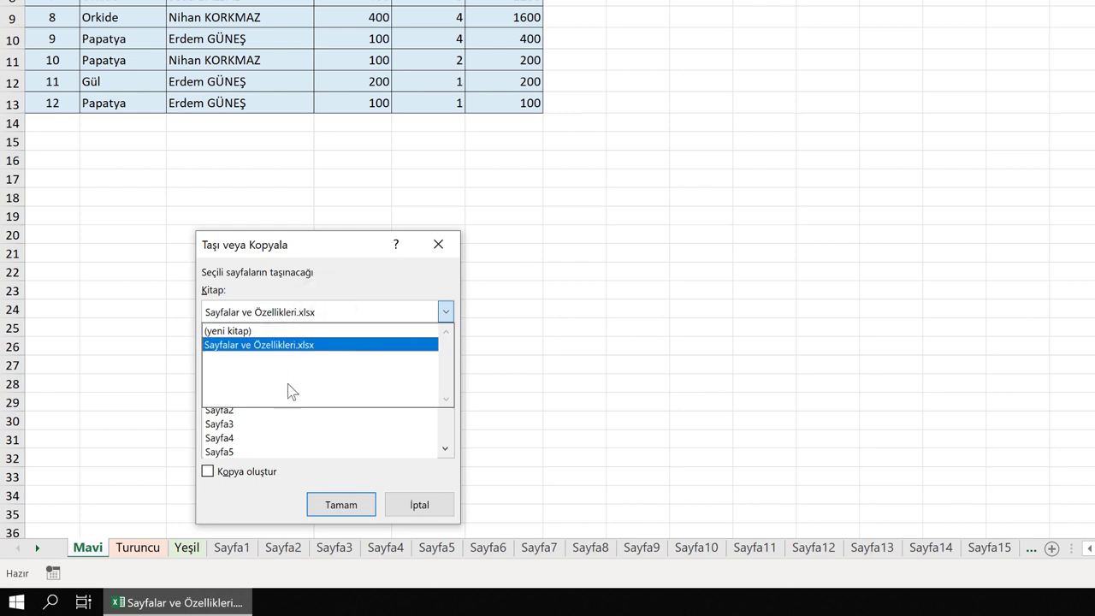
pyautogui.click(318, 313)
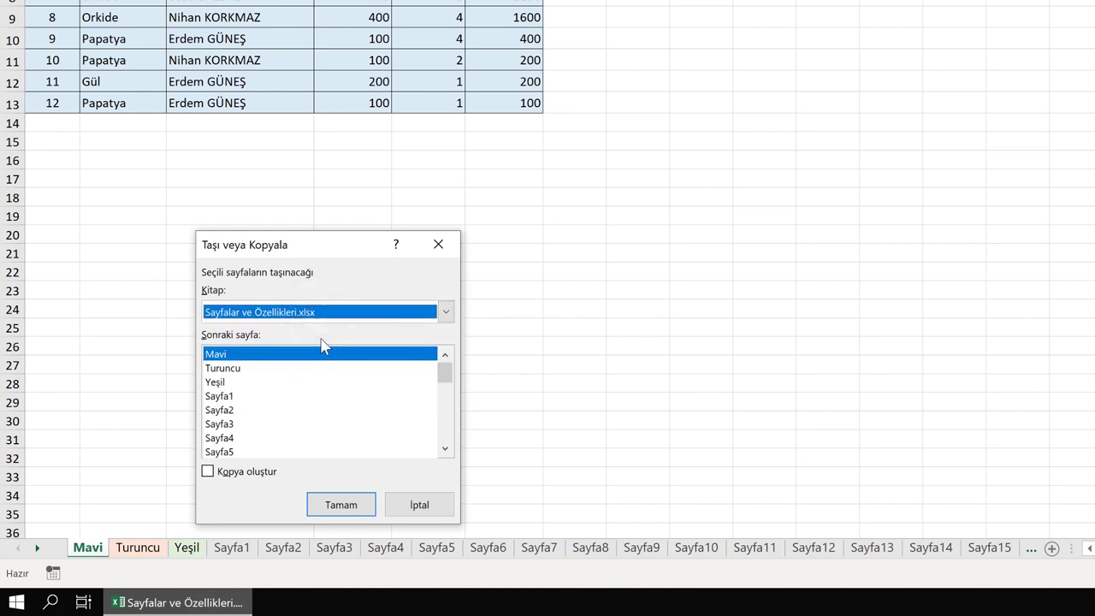
# Create a copy of the Mavi sheet, placed before the original Mavi in the same workbook.
pyautogui.click(275, 367)
pyautogui.click(274, 353)
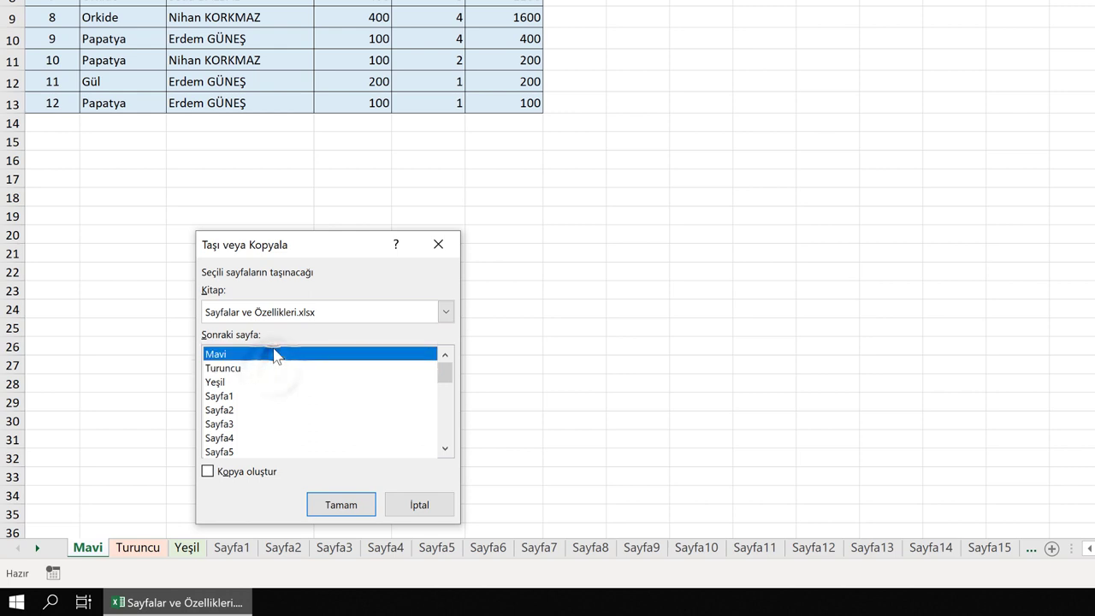
pyautogui.click(316, 313)
pyautogui.click(320, 313)
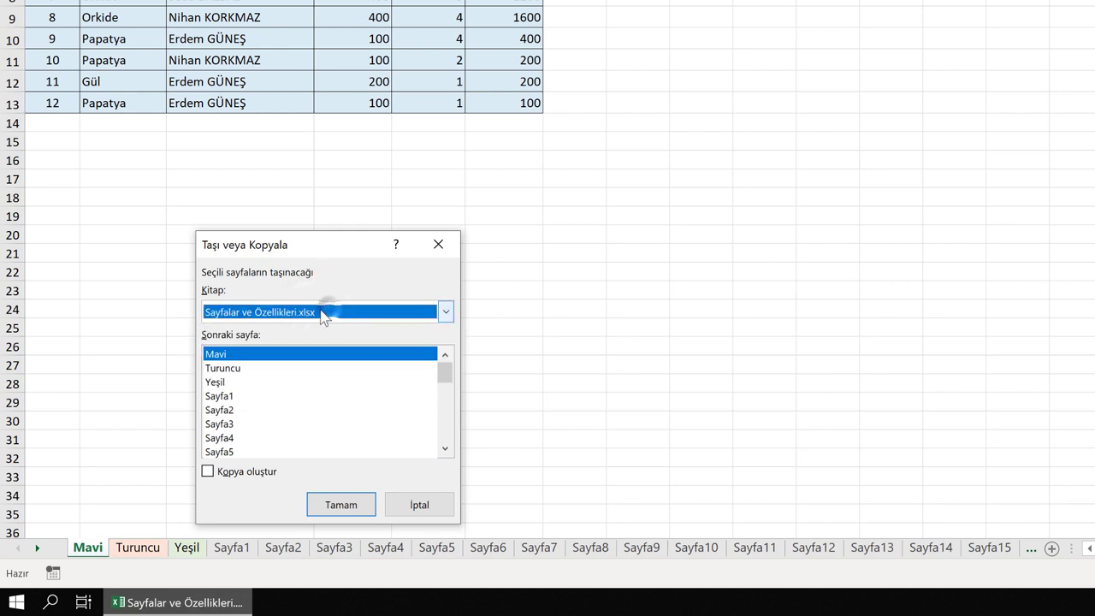
pyautogui.click(254, 476)
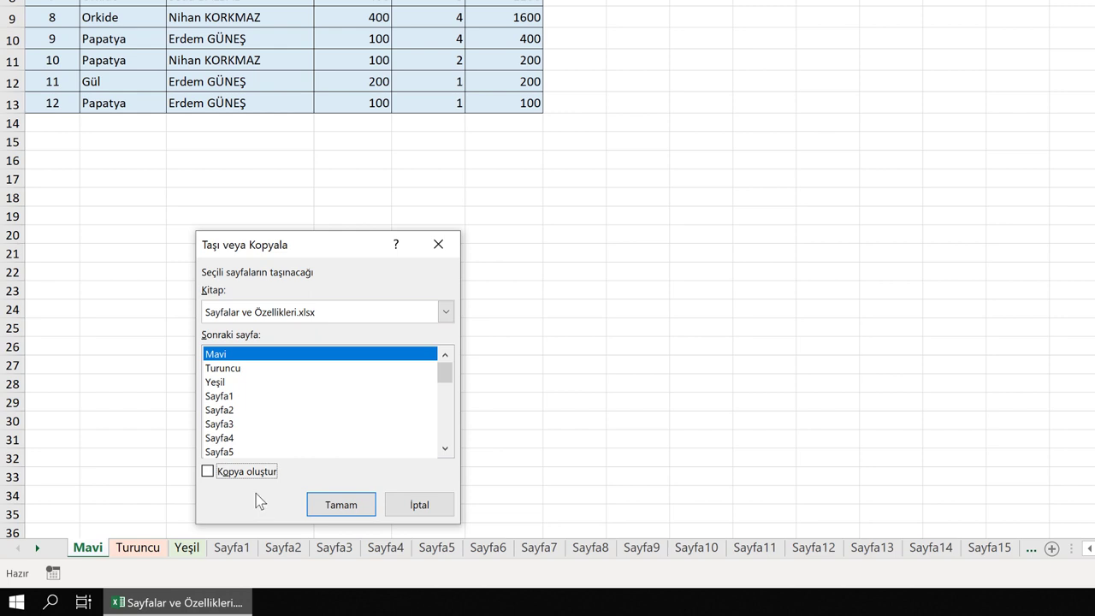
pyautogui.click(240, 479)
pyautogui.click(345, 507)
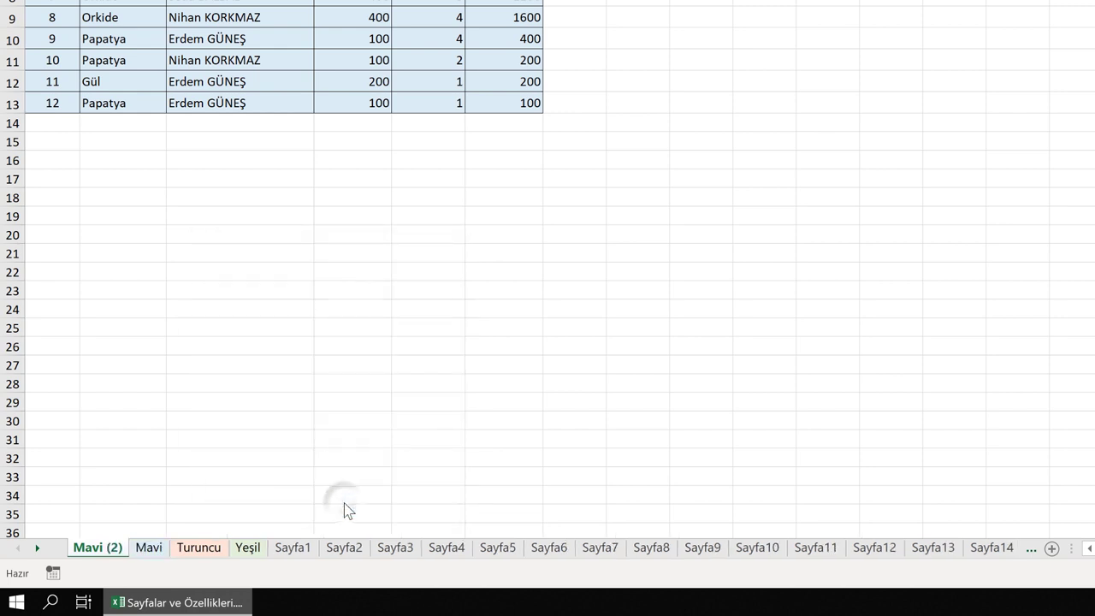
# Move the copied sheet Mavi (2) between Mavi and Turuncu and permanently delete it.
pyautogui.moveTo(98, 555); pyautogui.dragTo(171, 554)
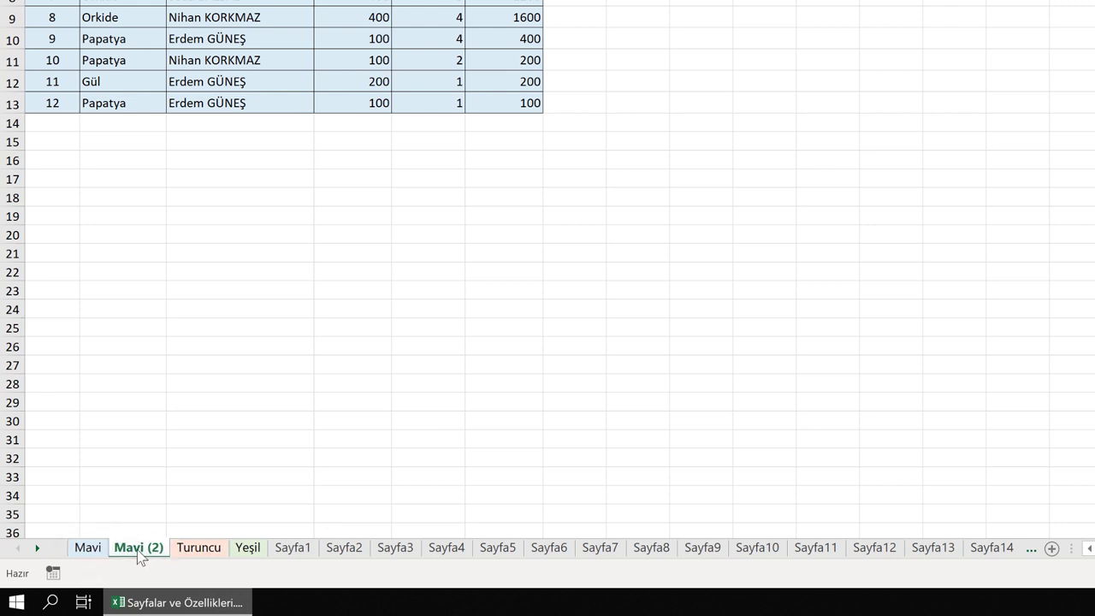
pyautogui.rightClick(138, 552)
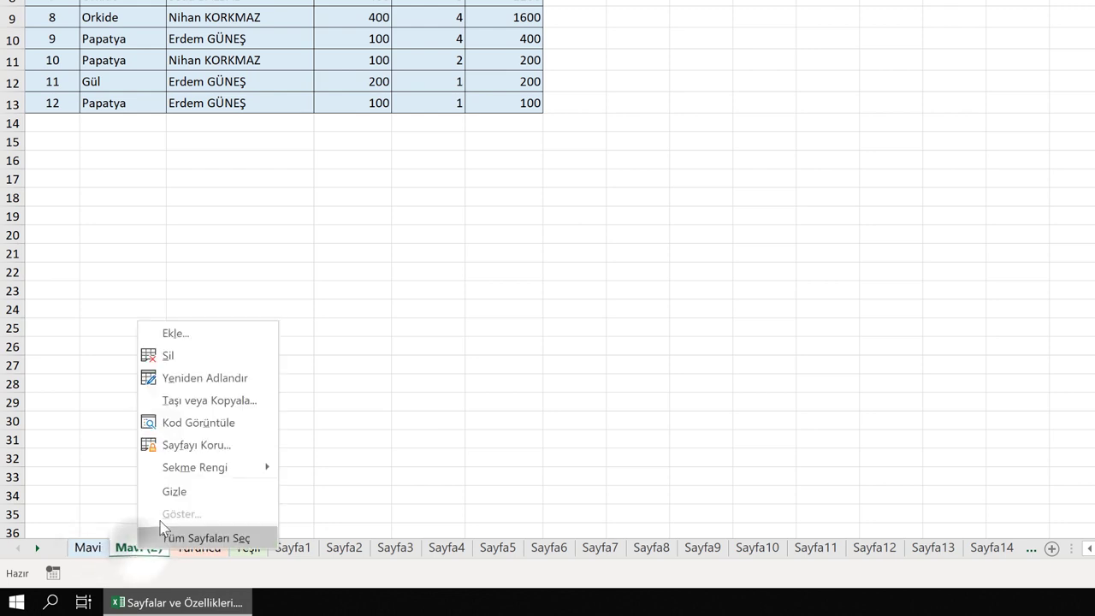
pyautogui.click(177, 357)
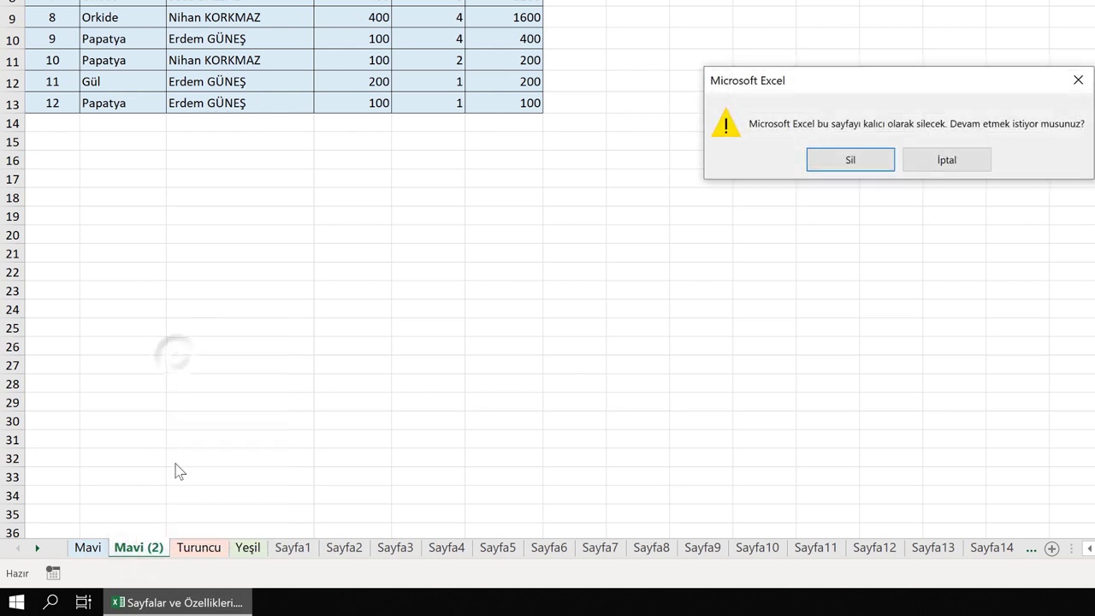
pyautogui.click(839, 171)
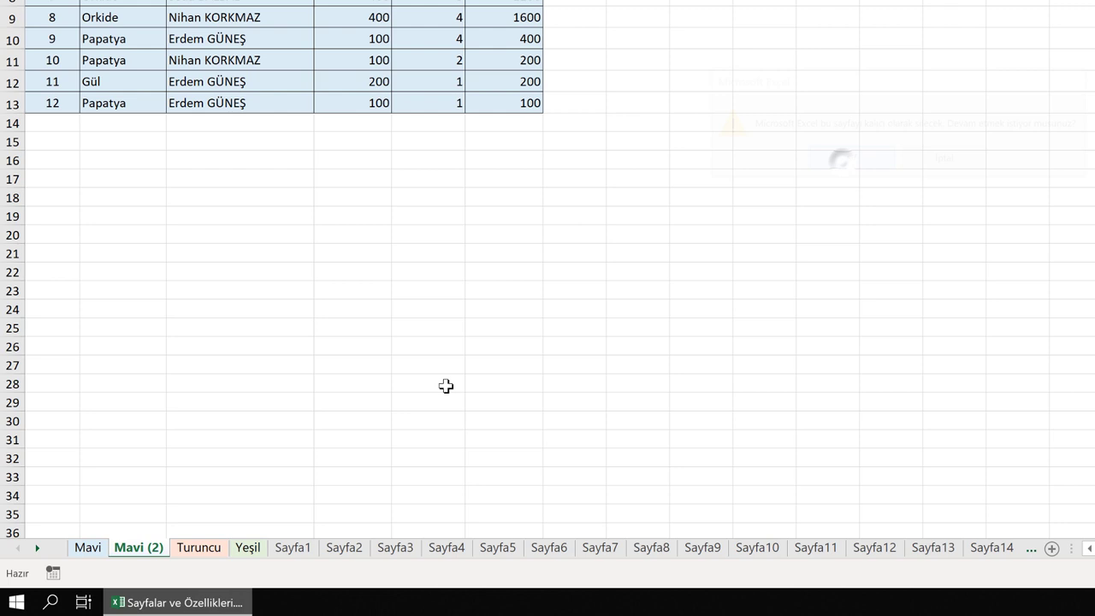
# Hide the Turuncu sheet.
pyautogui.click(95, 550)
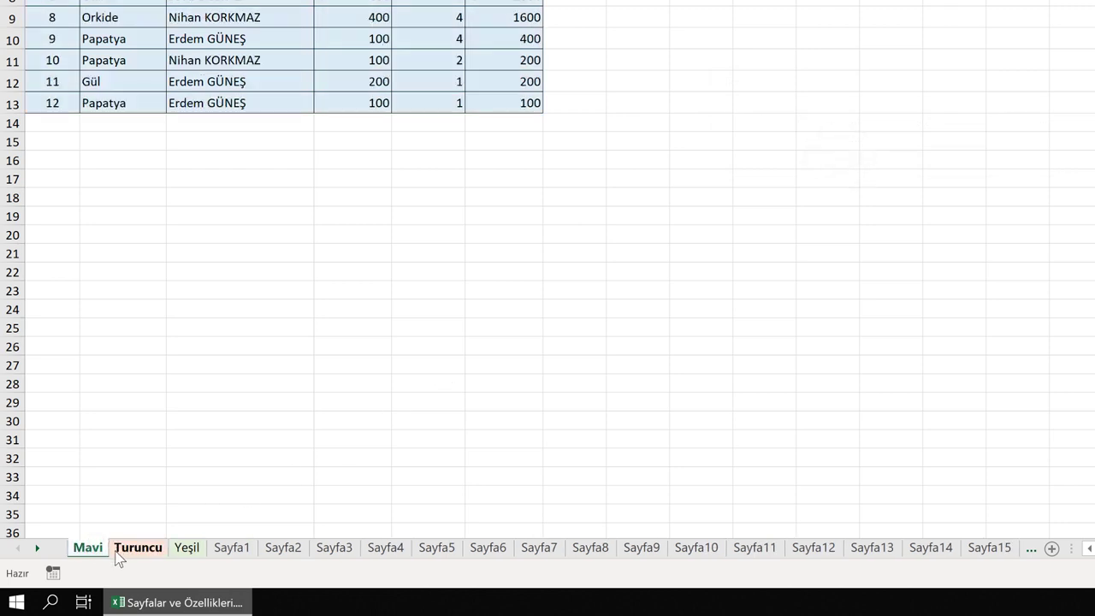
pyautogui.click(125, 552)
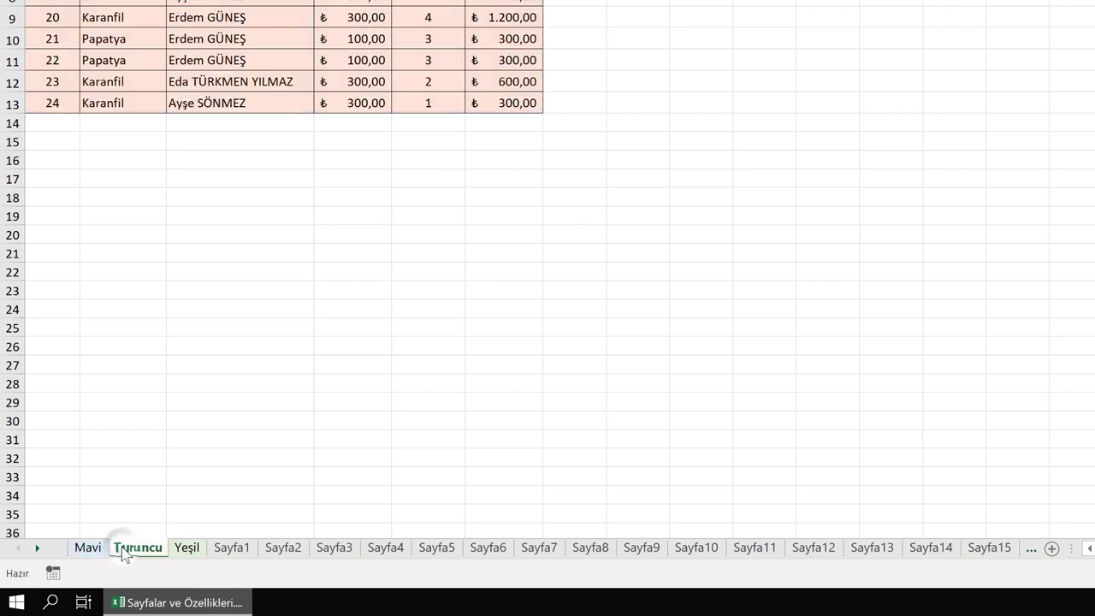
pyautogui.rightClick(123, 549)
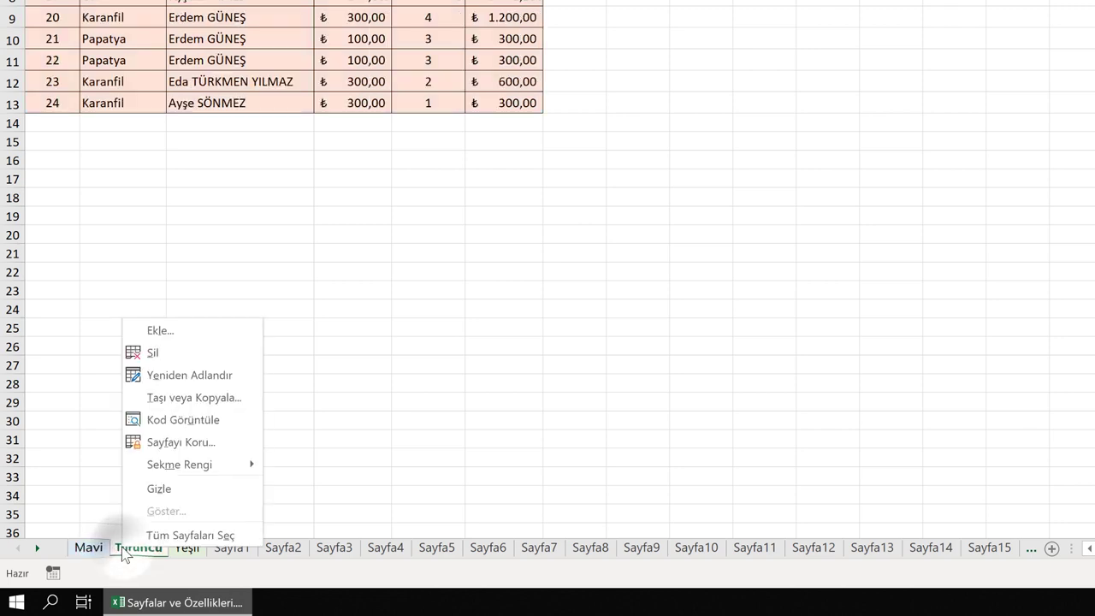
pyautogui.click(162, 488)
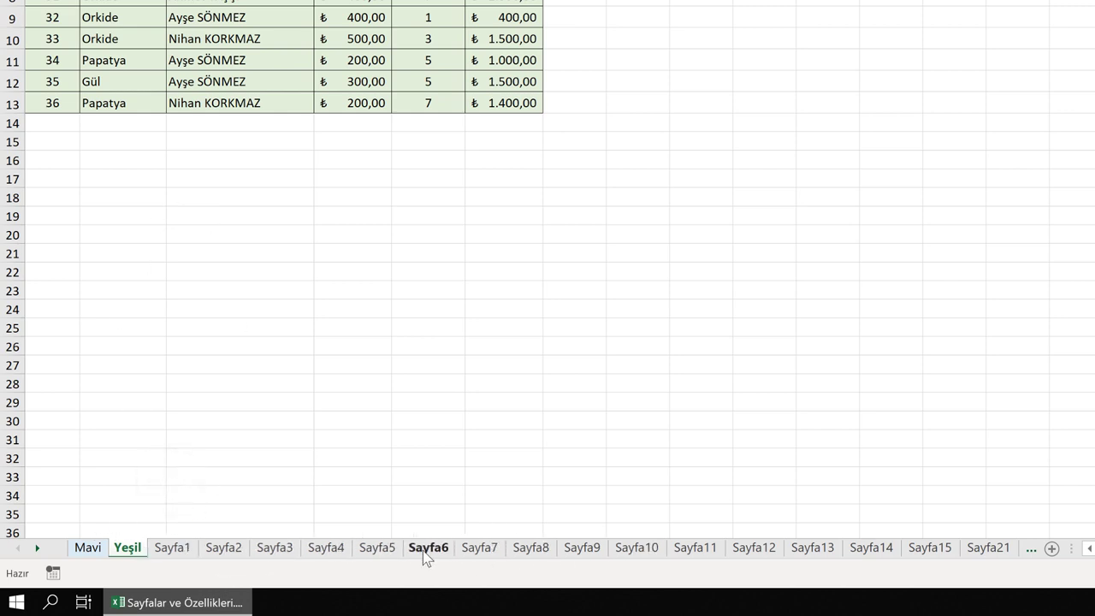
# Hide the Sayfa2 and Sayfa3 sheets.
pyautogui.rightClick(238, 552)
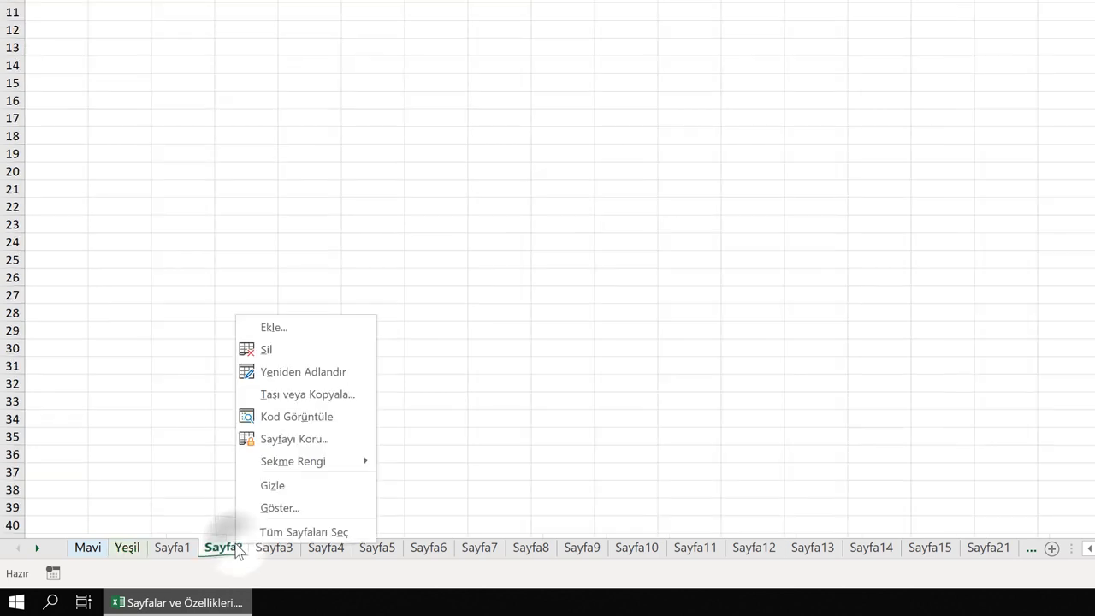
pyautogui.click(272, 486)
pyautogui.rightClick(222, 552)
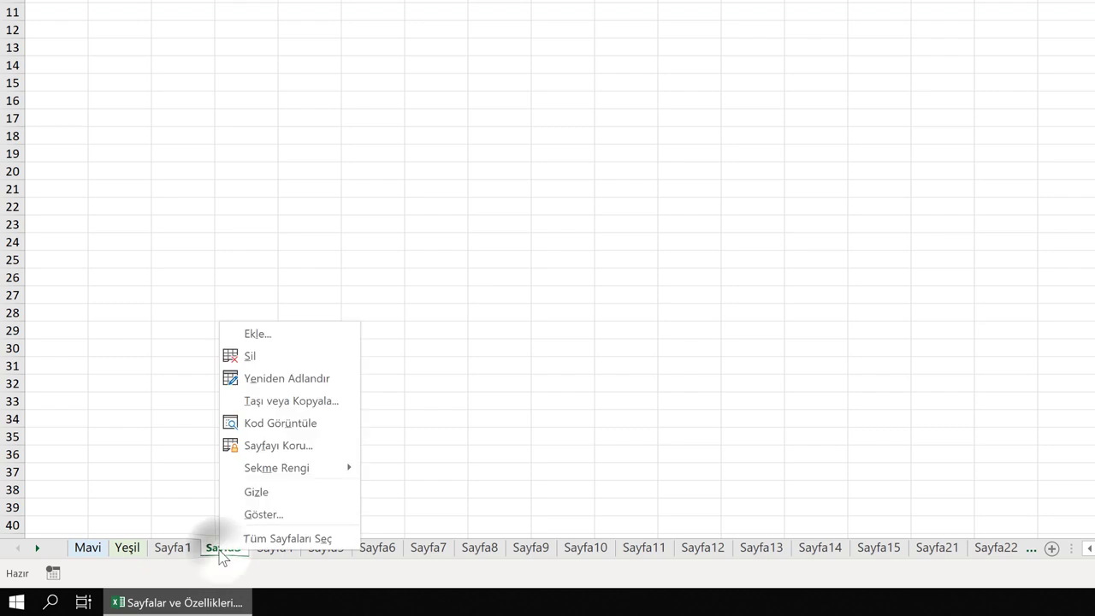
pyautogui.click(266, 494)
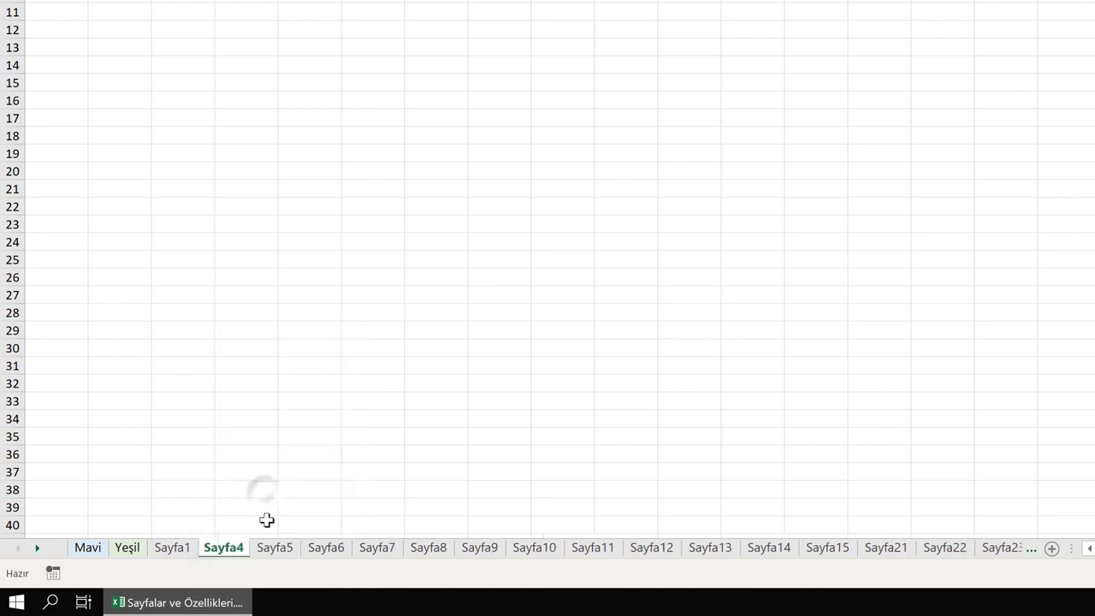
# Unhide the Turuncu sheet from the list of hidden sheets.
pyautogui.click(135, 551)
pyautogui.rightClick(125, 550)
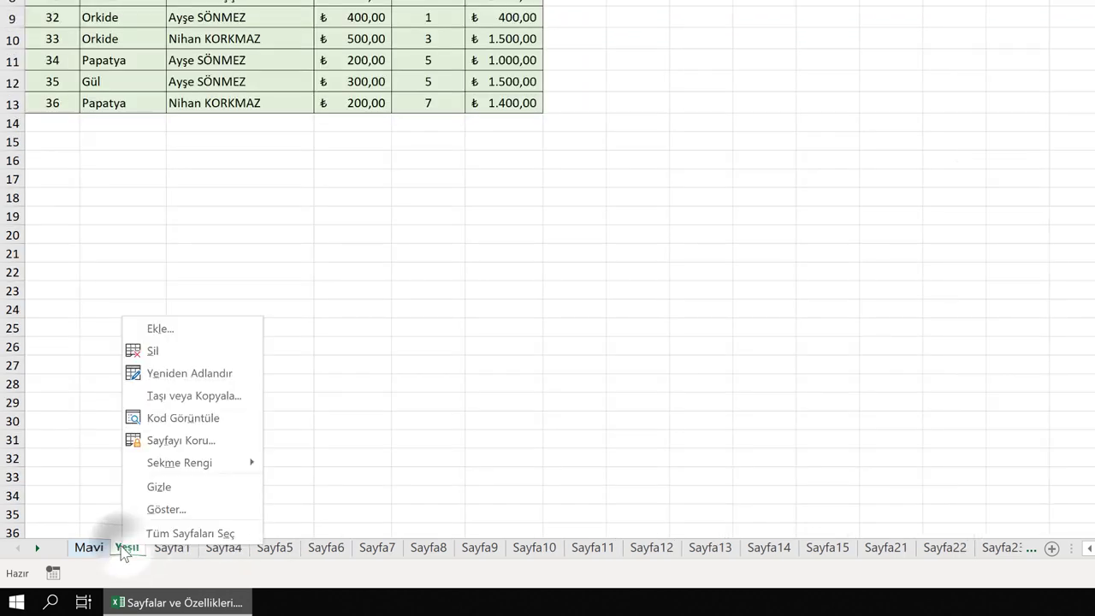
pyautogui.click(163, 510)
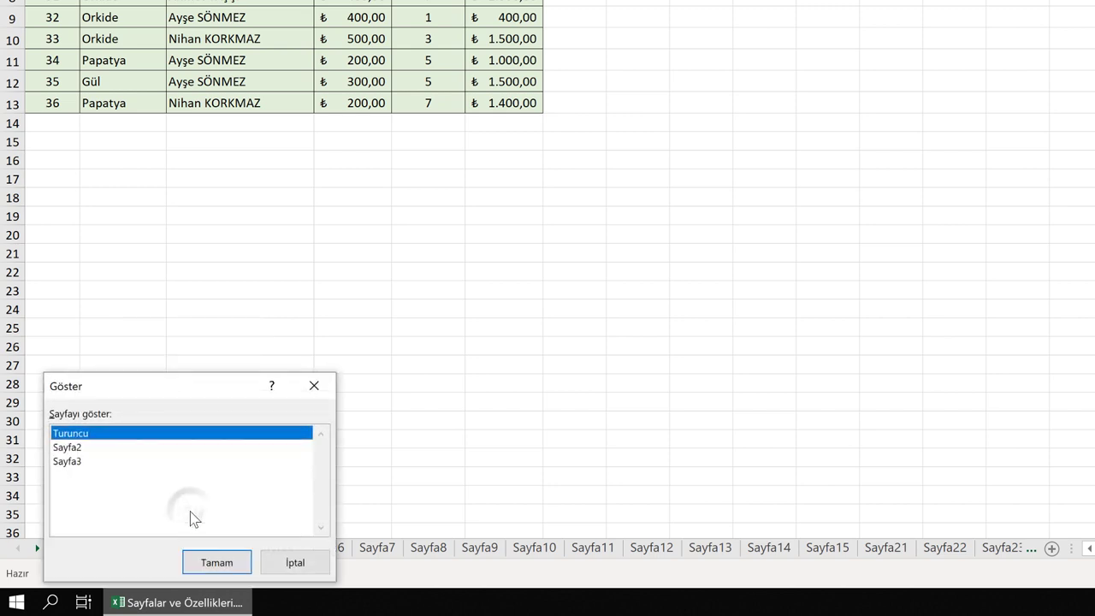
pyautogui.moveTo(180, 385); pyautogui.dragTo(248, 353)
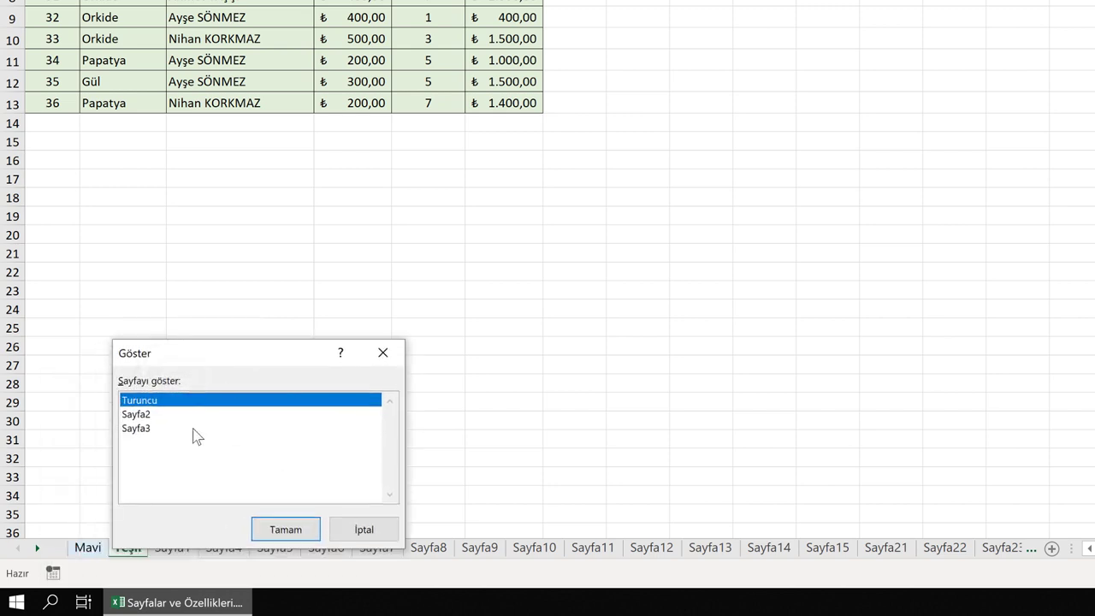
pyautogui.click(194, 430)
pyautogui.click(195, 402)
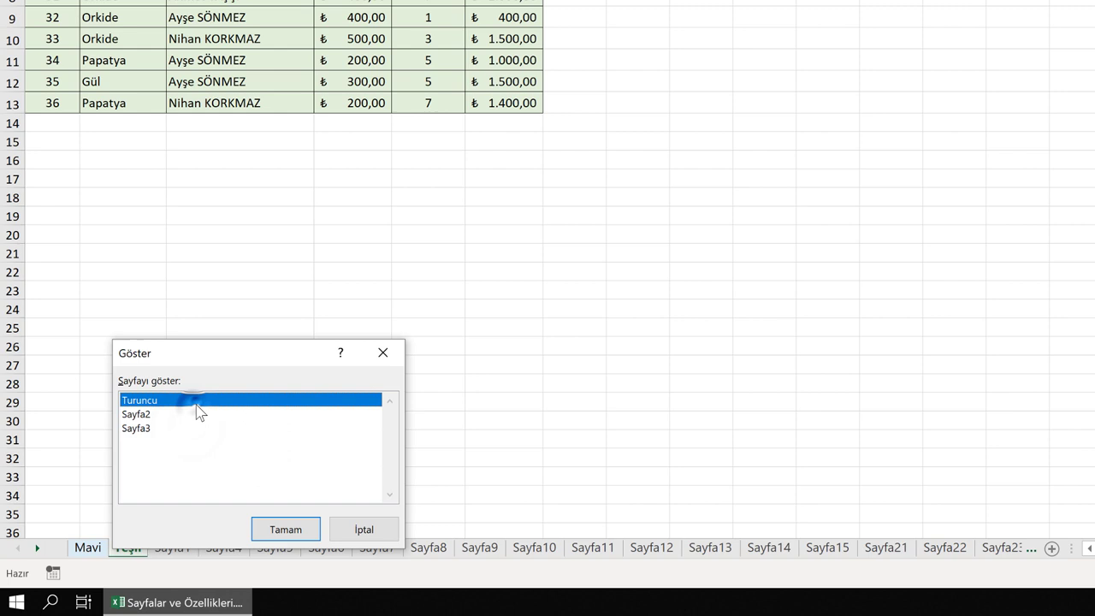
pyautogui.click(286, 527)
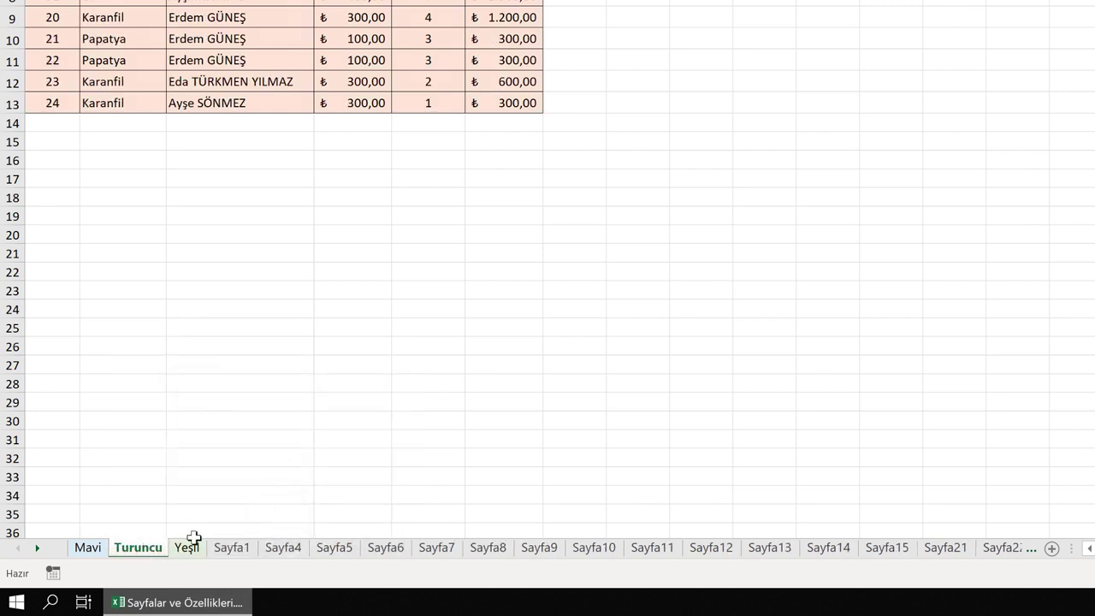
# View the Yeşil and Sayfa1 sheets and return to the Mavi sheet.
pyautogui.click(188, 547)
pyautogui.click(220, 550)
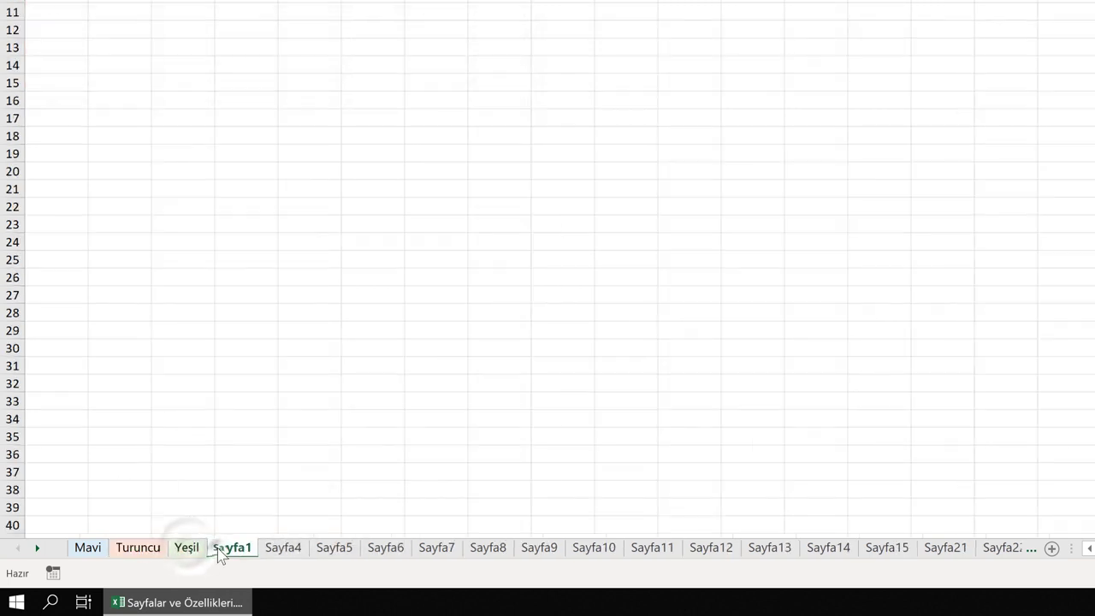
pyautogui.click(87, 548)
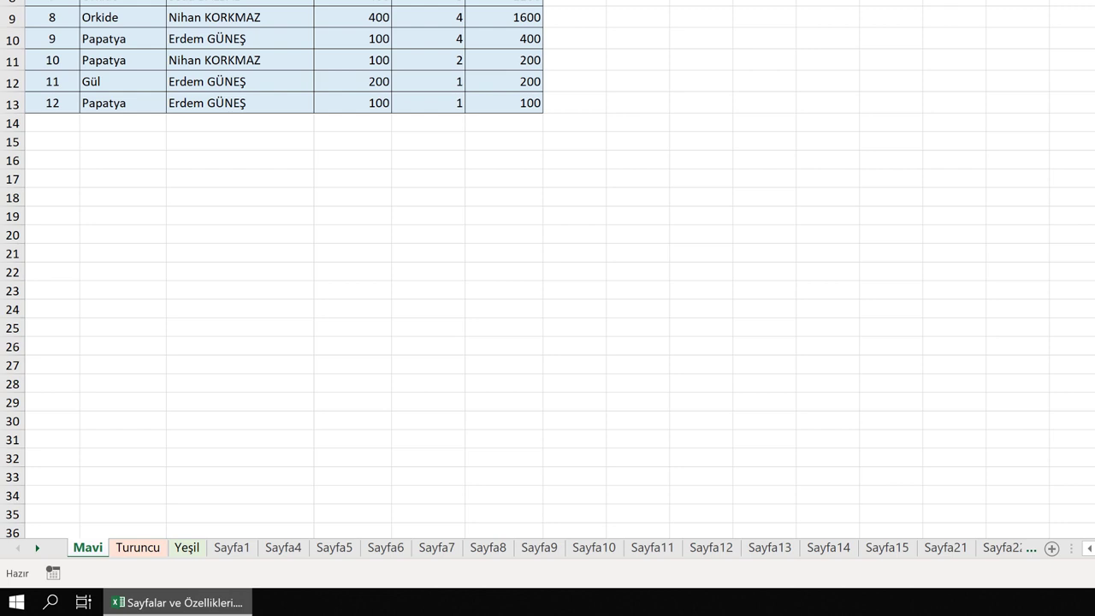